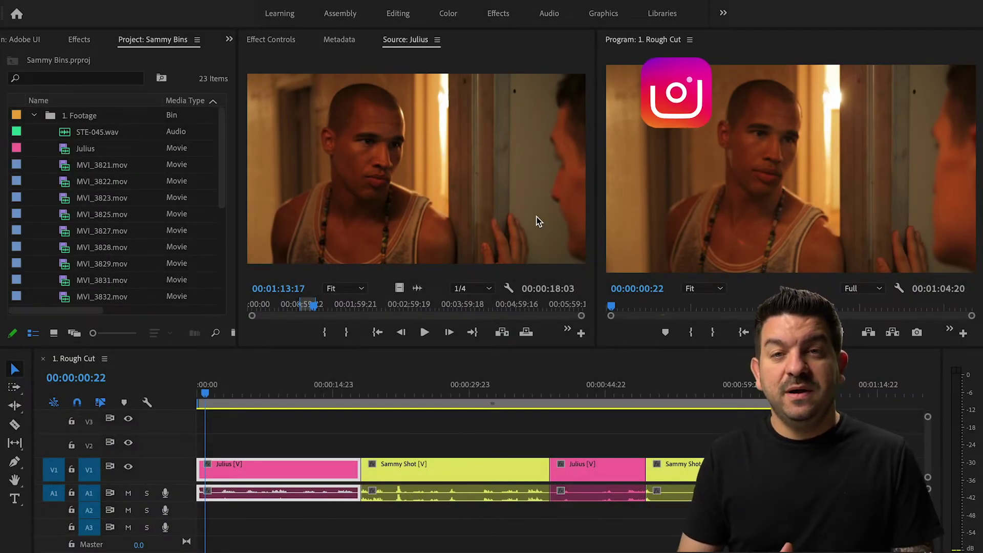
Widen the Project panel's media list by moving its divider toward the Source Monitor
key("shift+3")
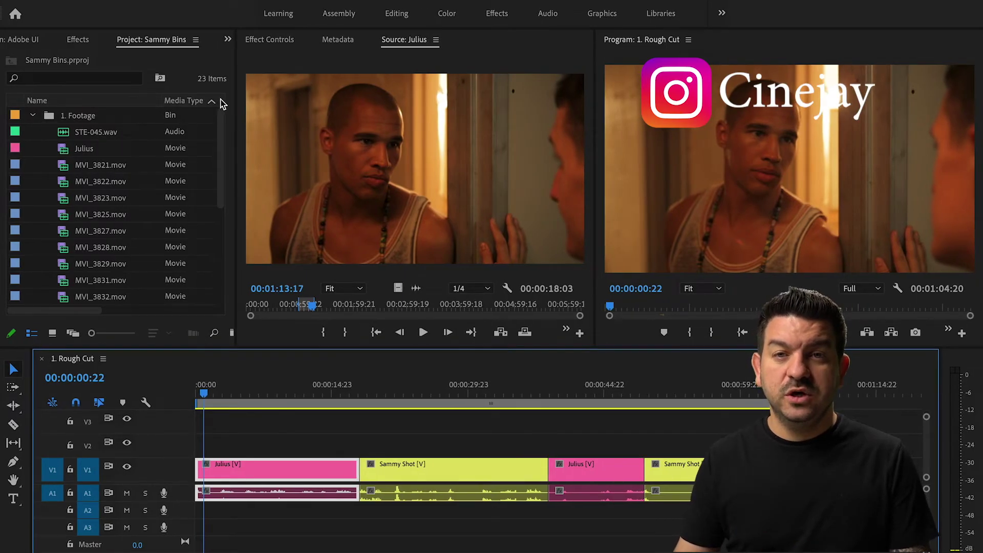
left_click_drag(236, 101, 250, 101)
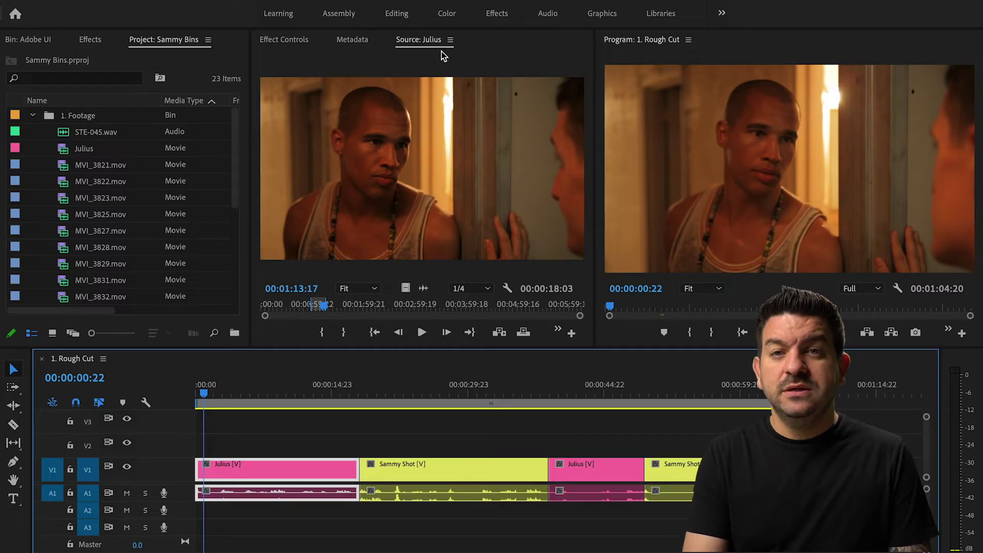
left_click(366, 44)
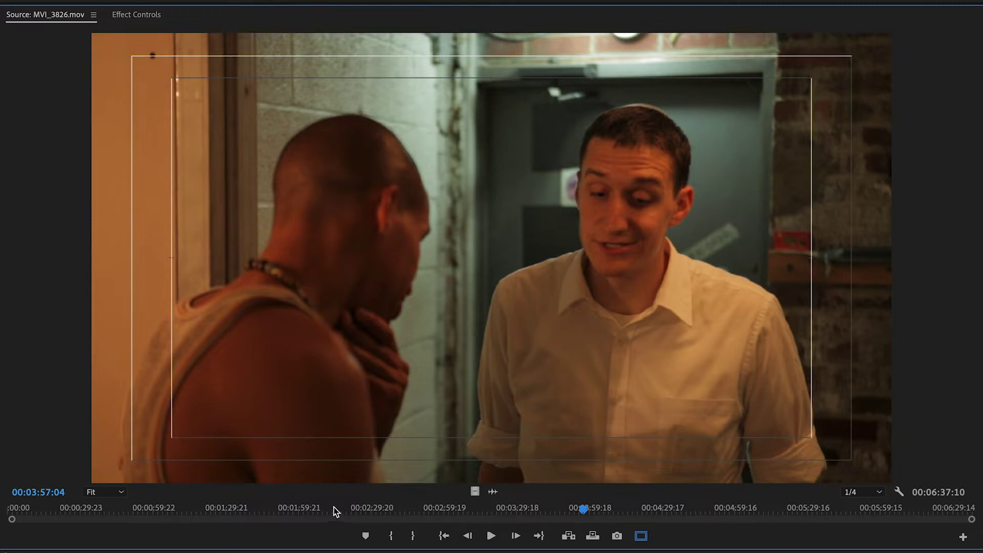
Grab the Source Monitor playhead on MVI_3826.mov to start scrubbing
left_click(585, 512)
Scrub through MVI_3826, jumping around the ruler between about 1:16 and 4:44
left_click_drag(584, 512, 342, 530)
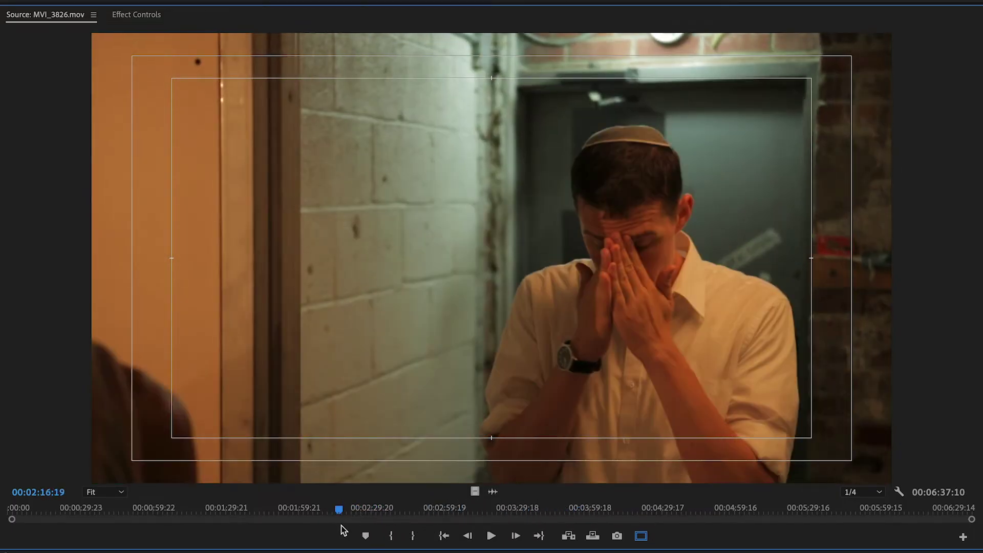
left_click(557, 514)
left_click_drag(405, 517, 402, 516)
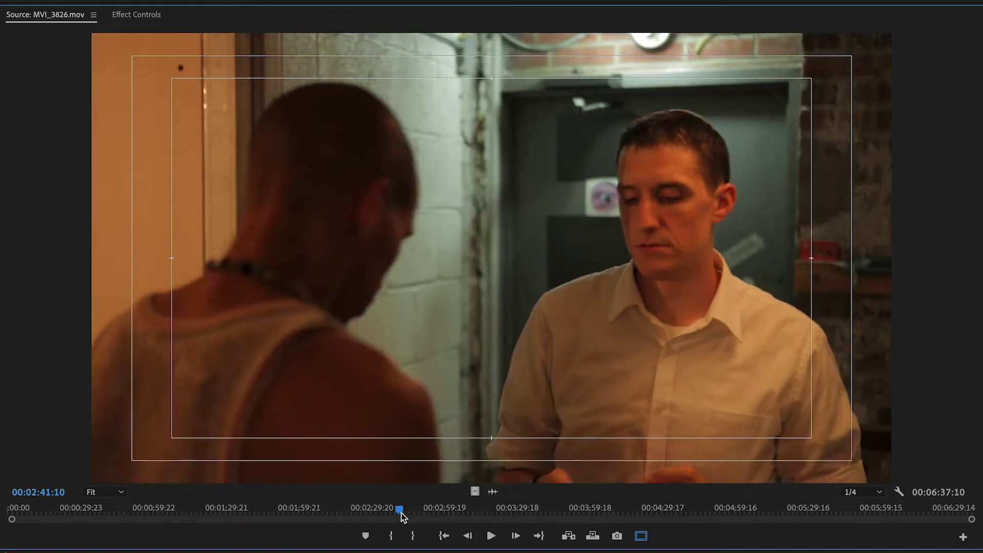
left_click(700, 511)
left_click(334, 512)
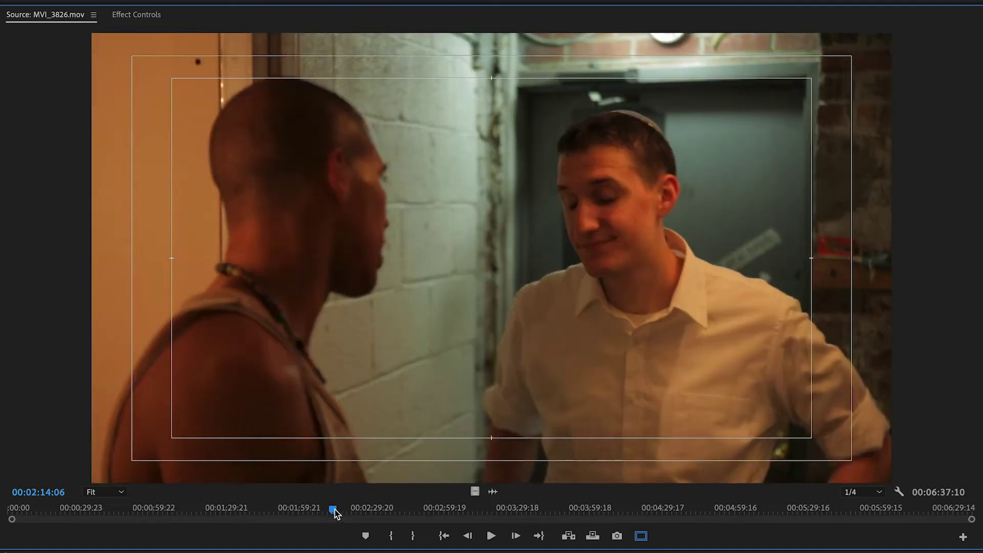
left_click(259, 511)
left_click(192, 511)
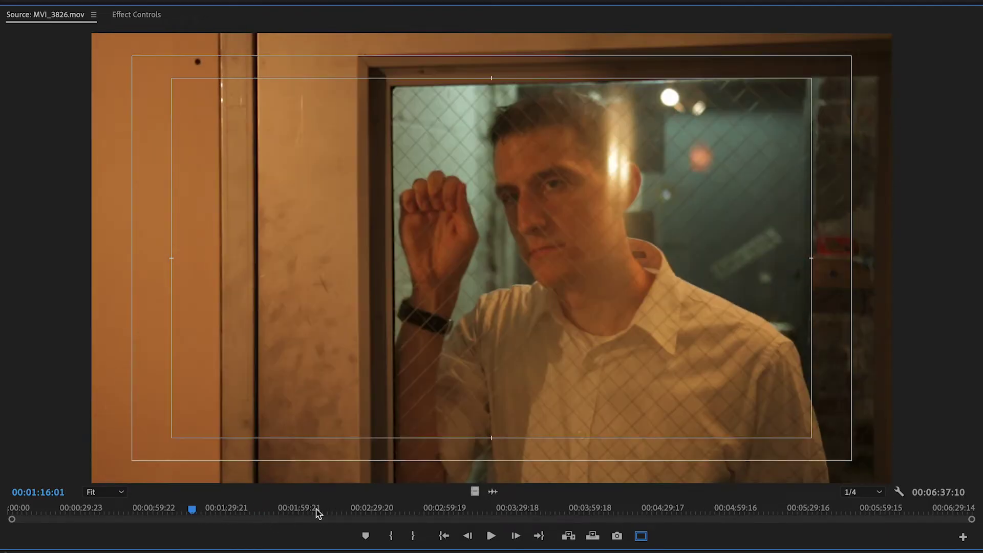
left_click(484, 511)
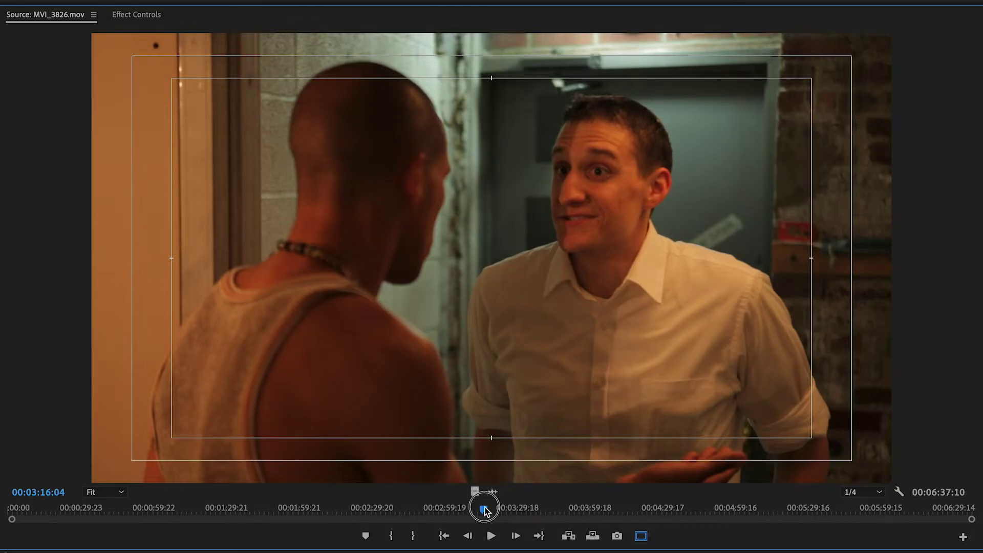
Scrub on to 3:35, 1:20 and 5:28, park at 00:02:42:06, and zoom the ruler in
left_click_drag(484, 509, 547, 493)
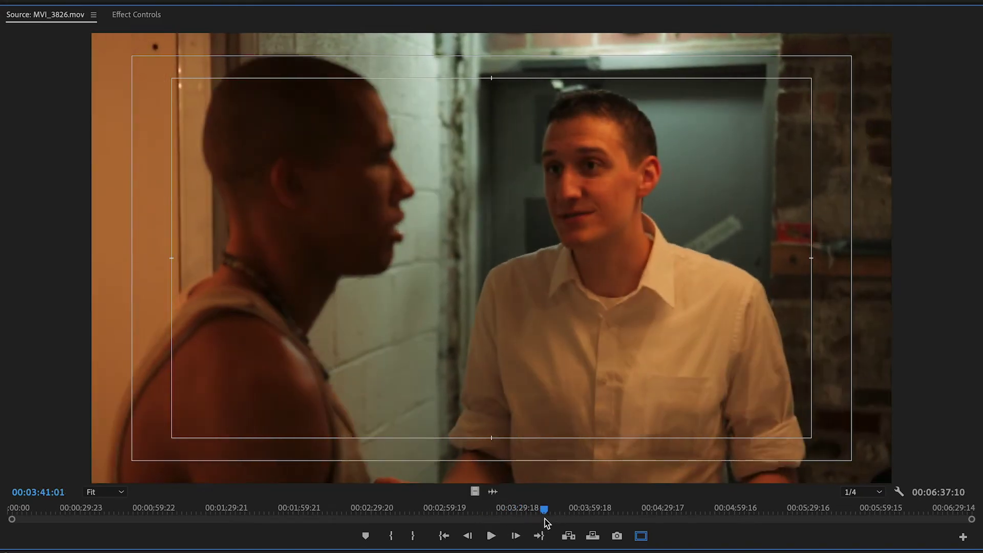
left_click(204, 508)
left_click(611, 510)
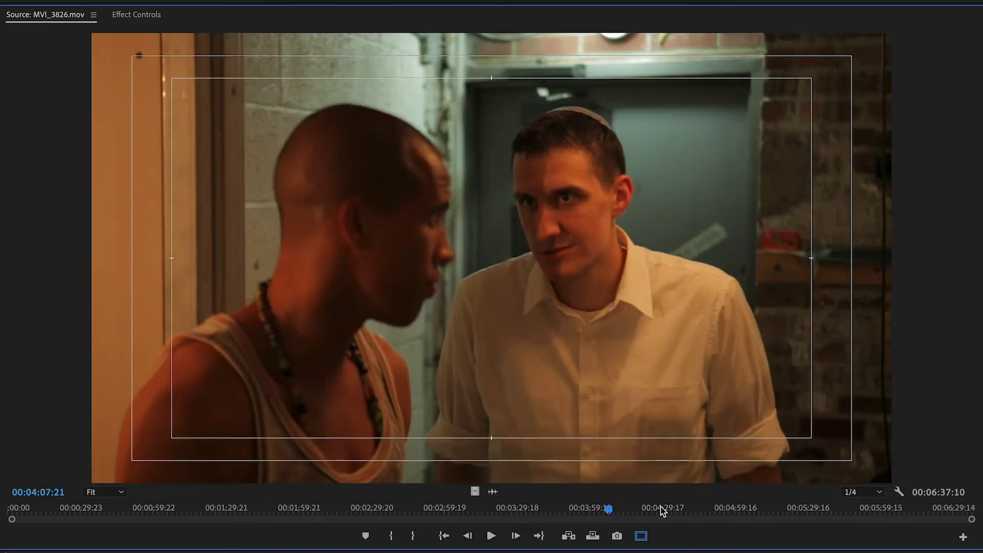
left_click(721, 510)
left_click(805, 511)
left_click(402, 511)
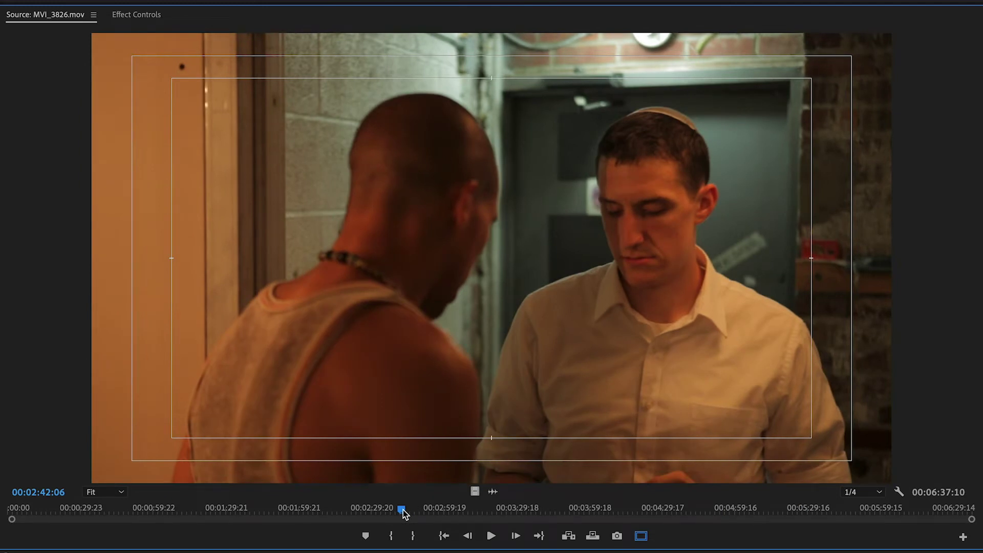
key("=")
key("=")
key("=")
key("=")
key("=")
key("=")
key("=")
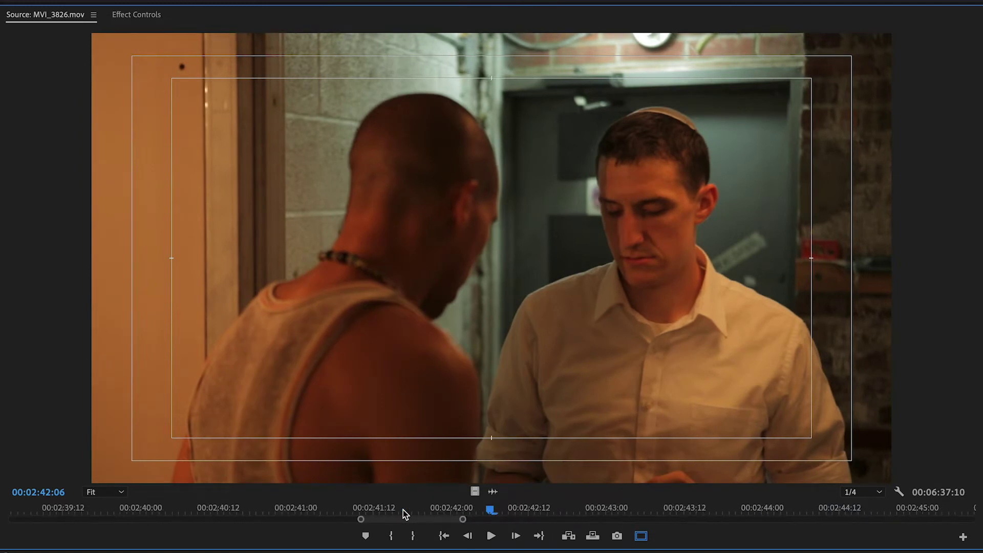
key("minus")
key("minus")
key("minus")
key("minus")
key("minus")
key("minus")
key("minus")
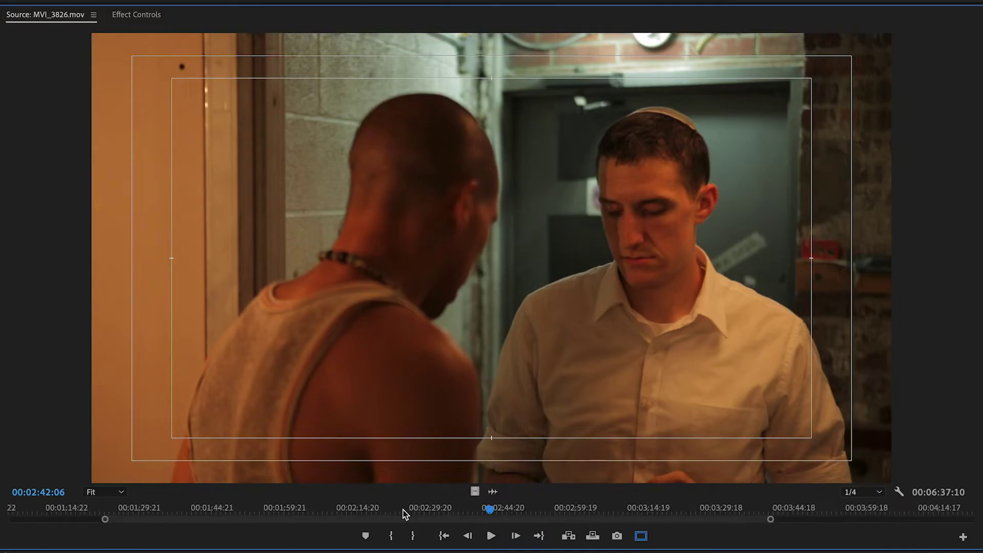
key("=")
key("=")
key("=")
key("=")
key("=")
key("=")
key("=")
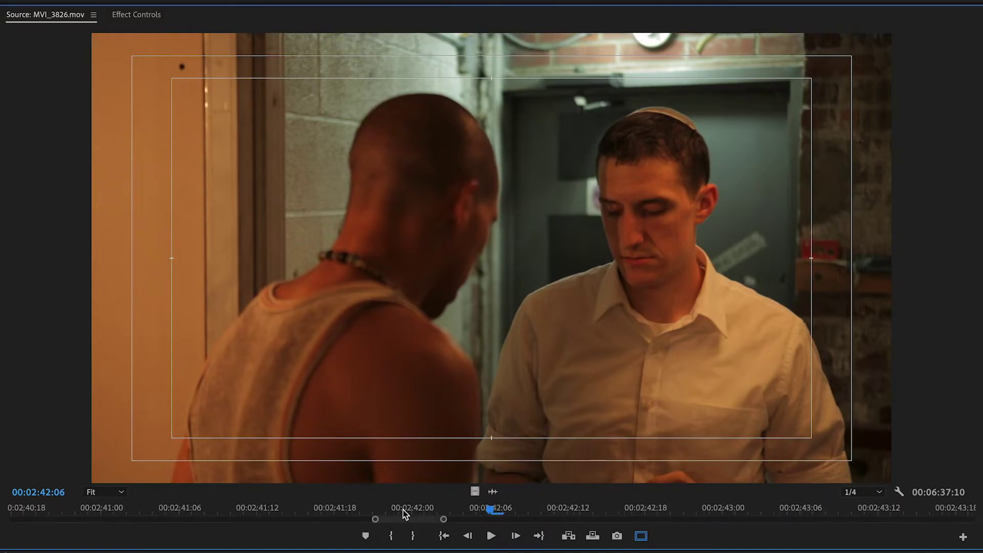
left_click_drag(382, 519, 45, 549)
key("=")
key("=")
key("=")
key("=")
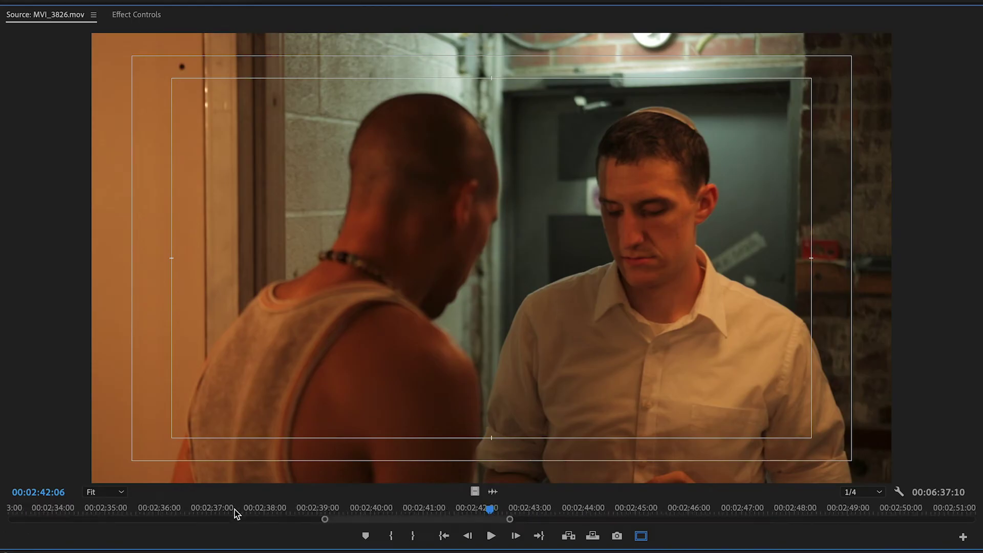
key("minus")
key("minus")
key("minus")
key("minus")
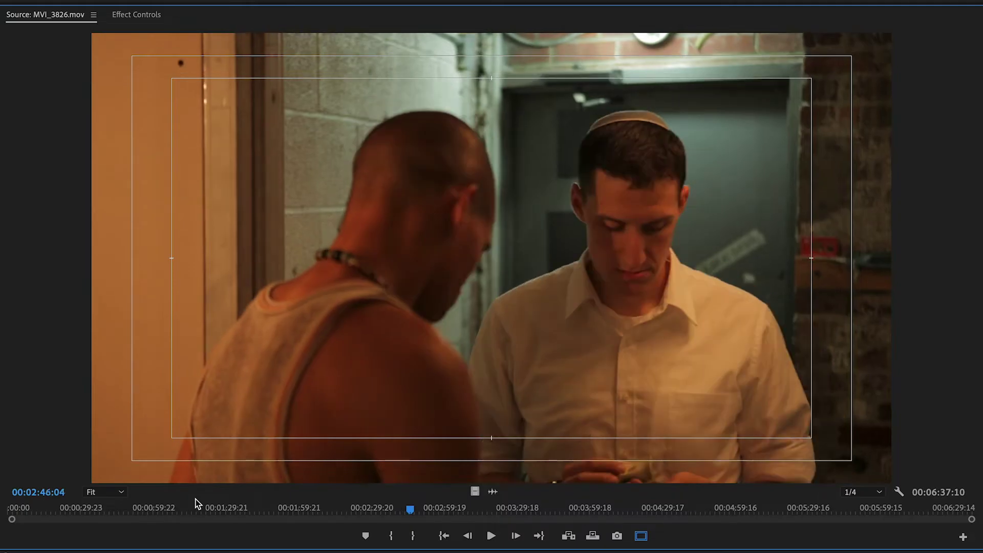
Shuttle the clip backward and forward with J, K and L, stopping at 00:02:36:11
key("j")
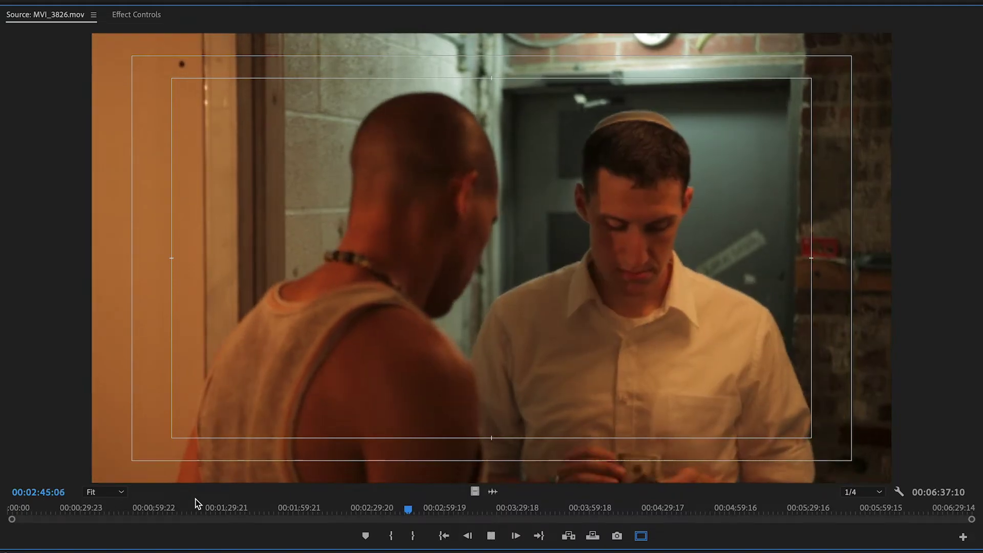
key("k")
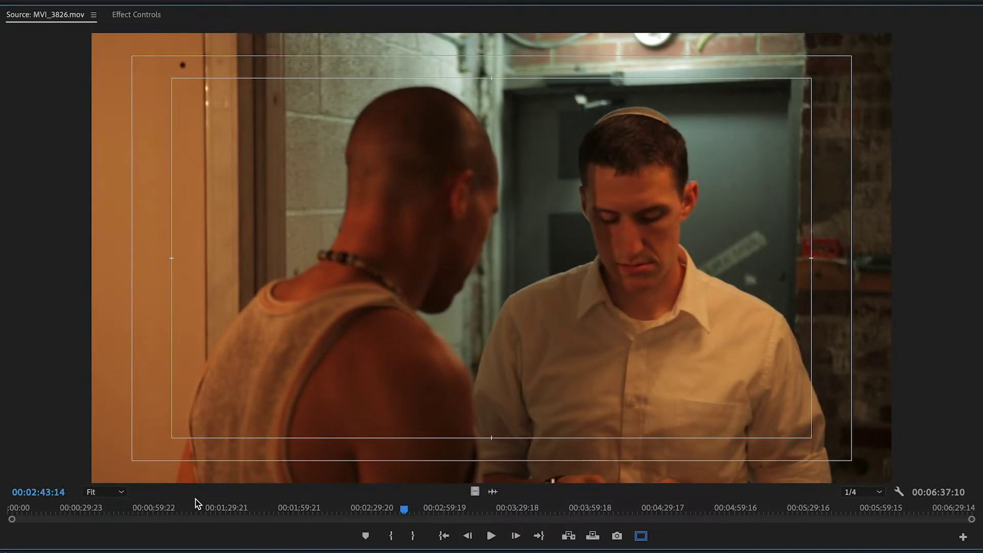
key("l")
key("k")
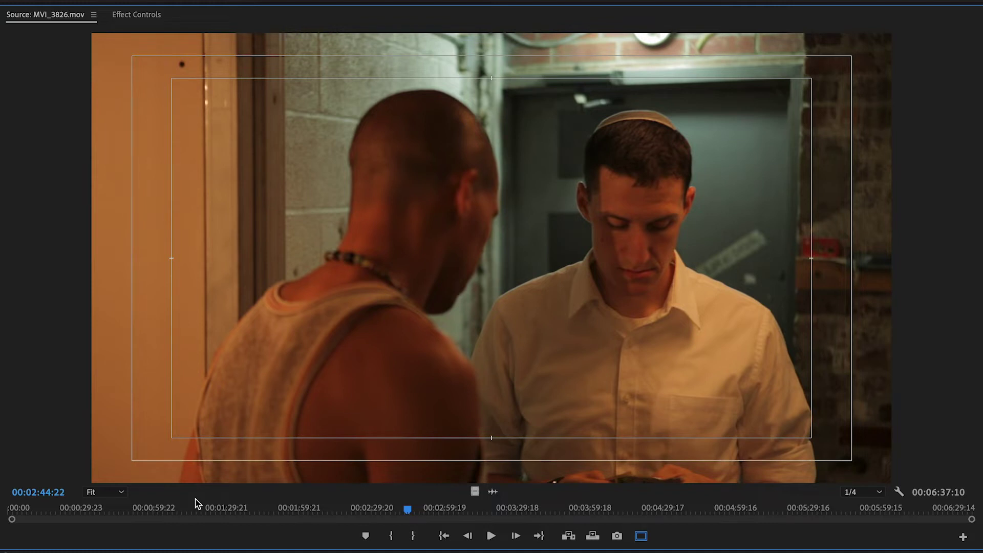
key("j")
key("j")
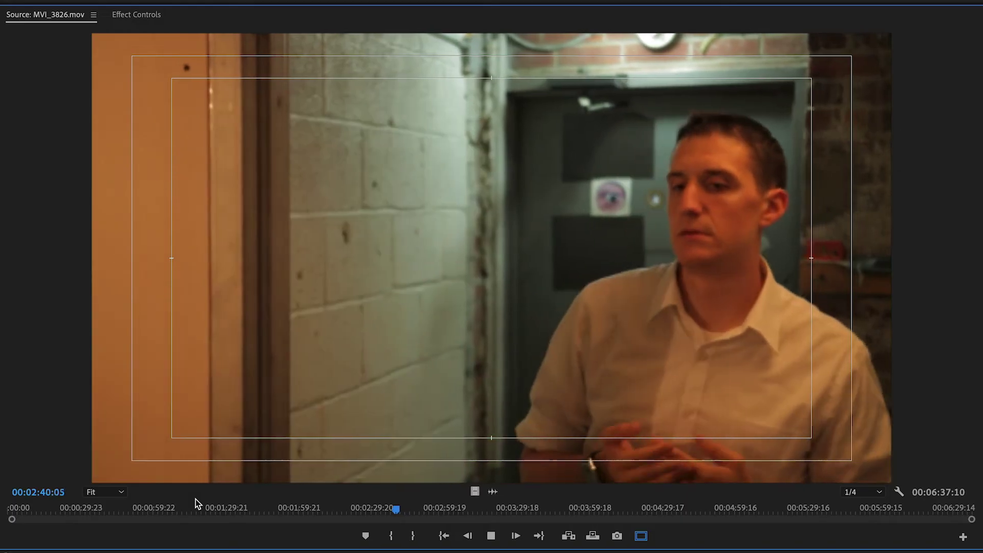
key("k")
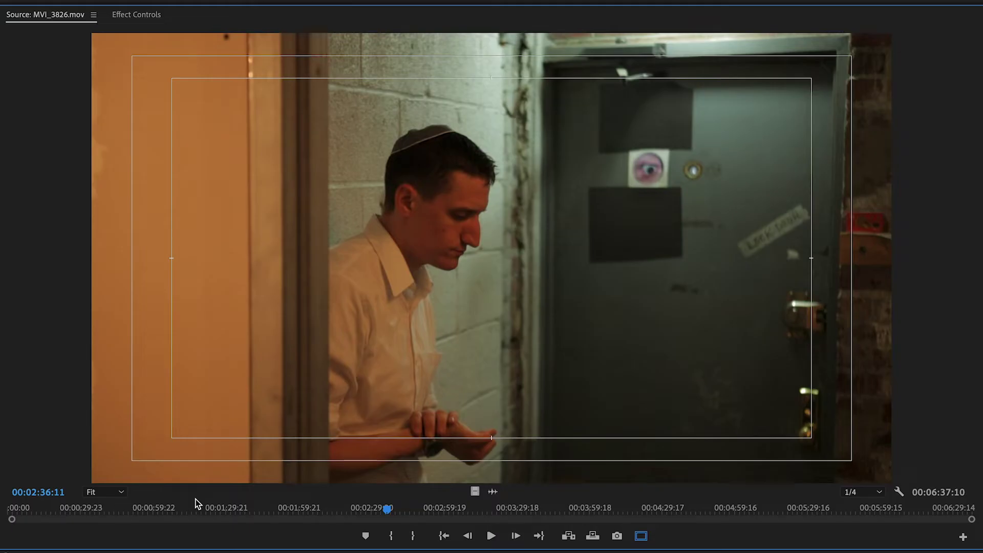
Play forward at increasing speeds, reverse, then play and pause at 00:04:09:09
key("l")
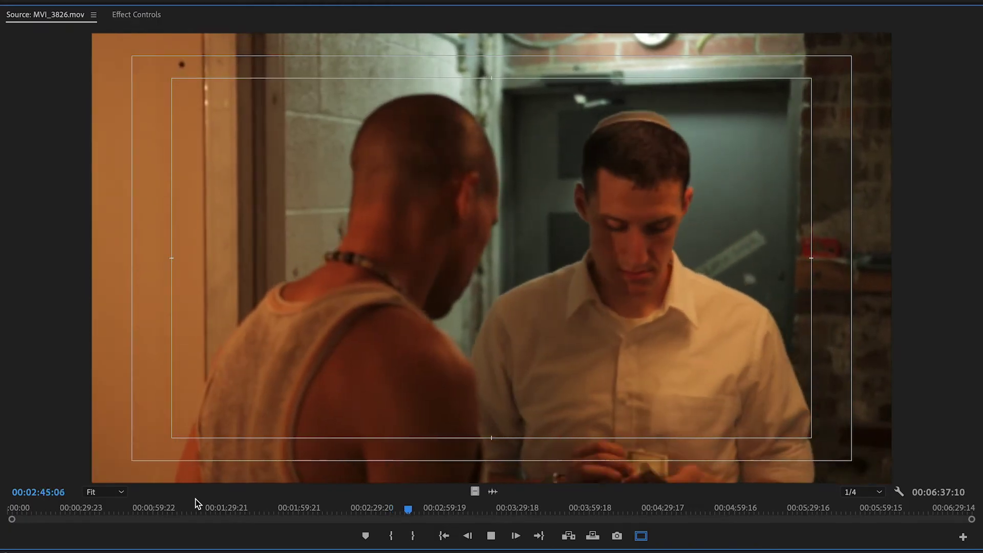
key("l")
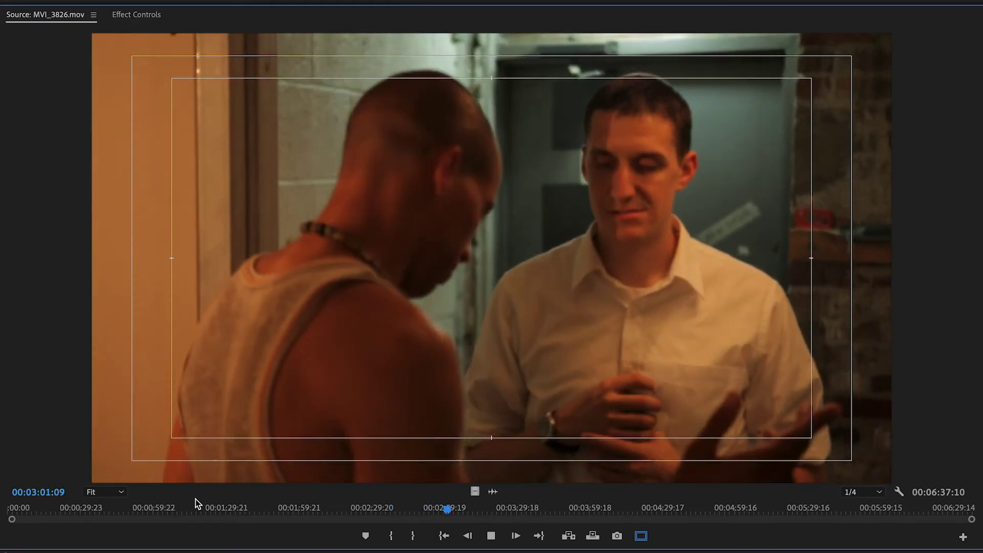
key("l")
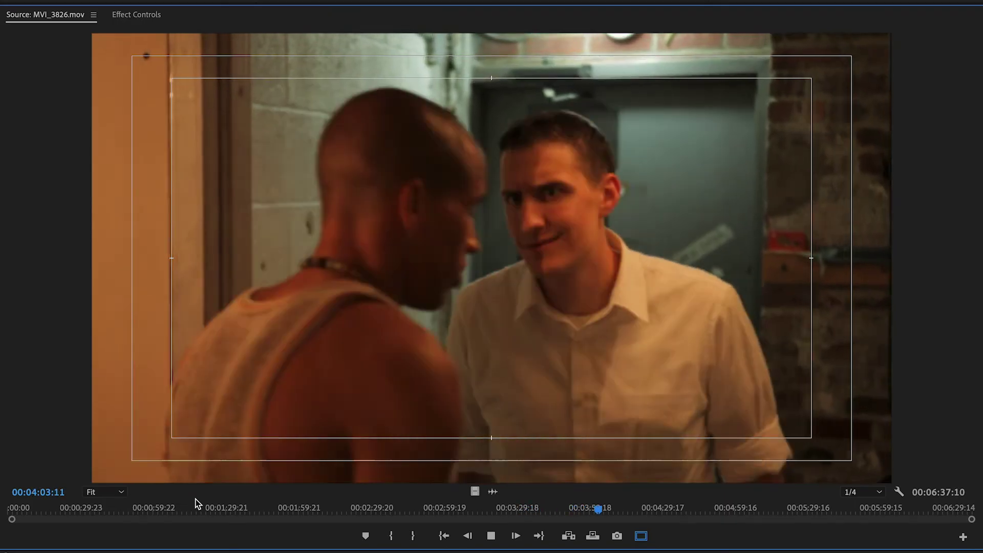
key("k")
key("j")
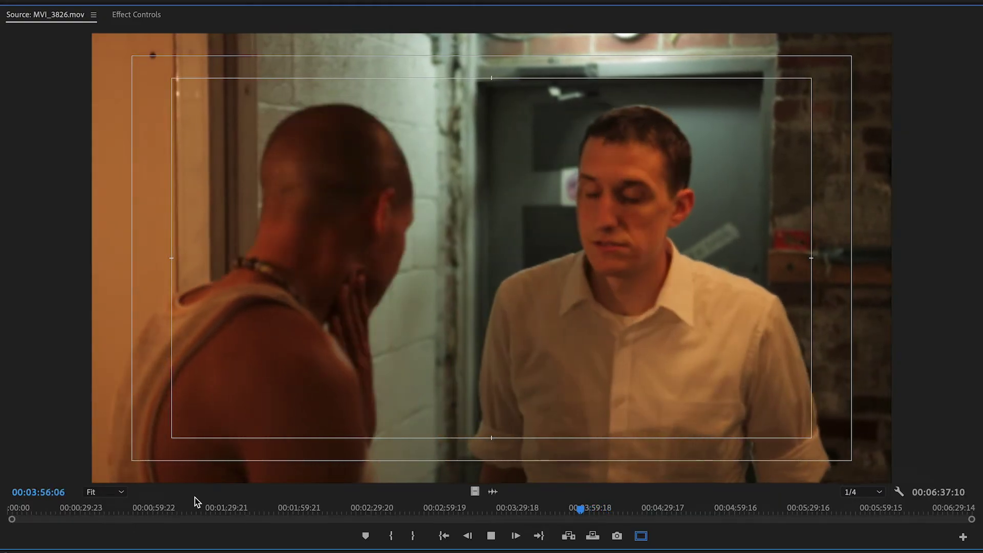
key("k")
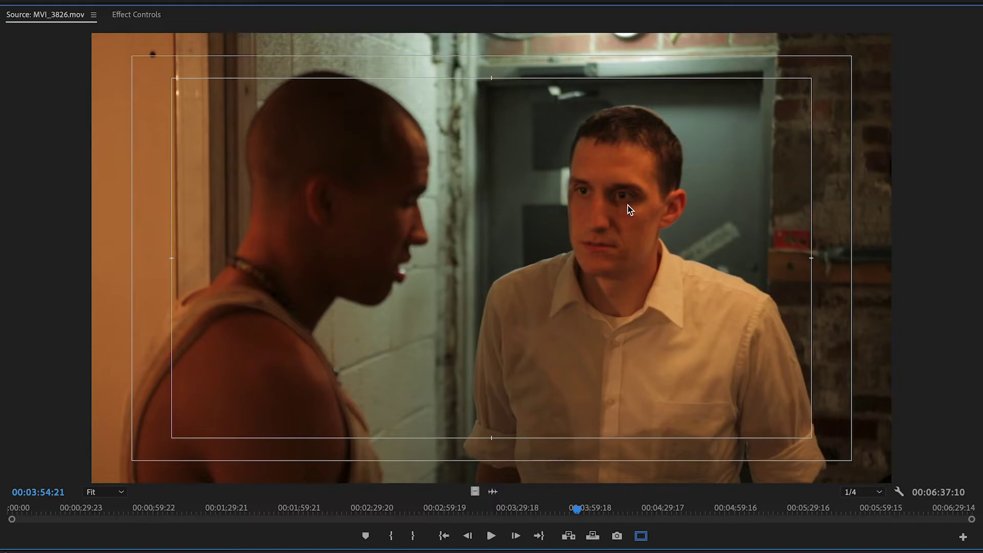
key("space")
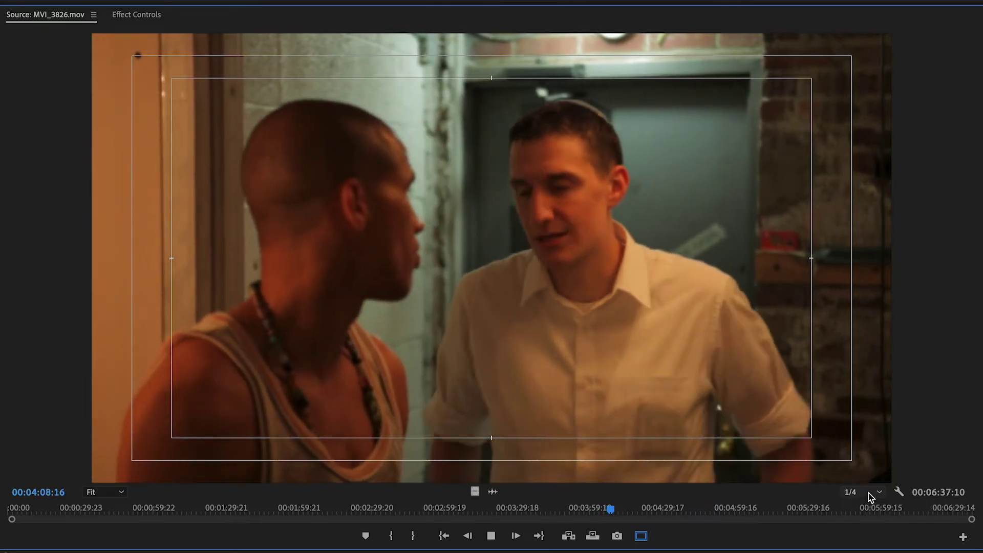
key("space")
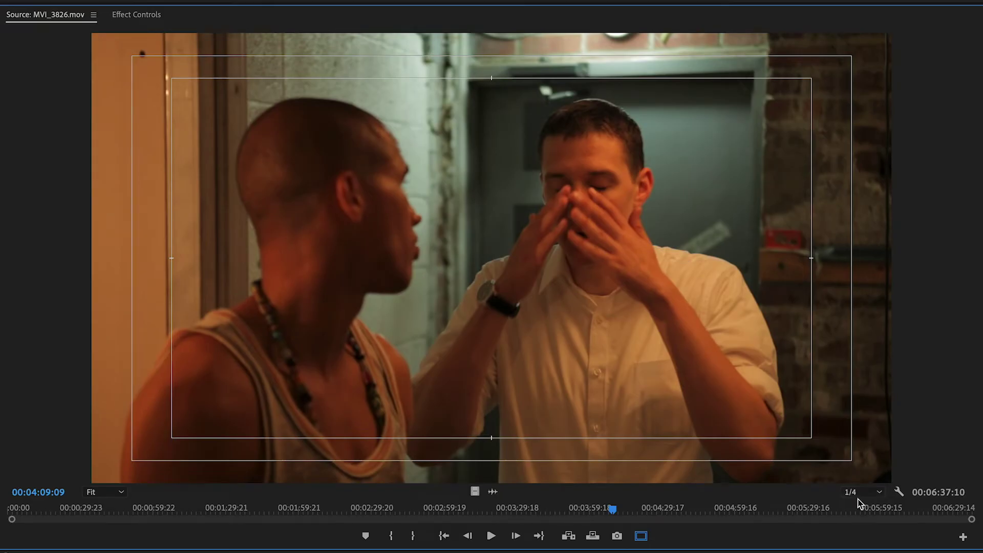
left_click(869, 496)
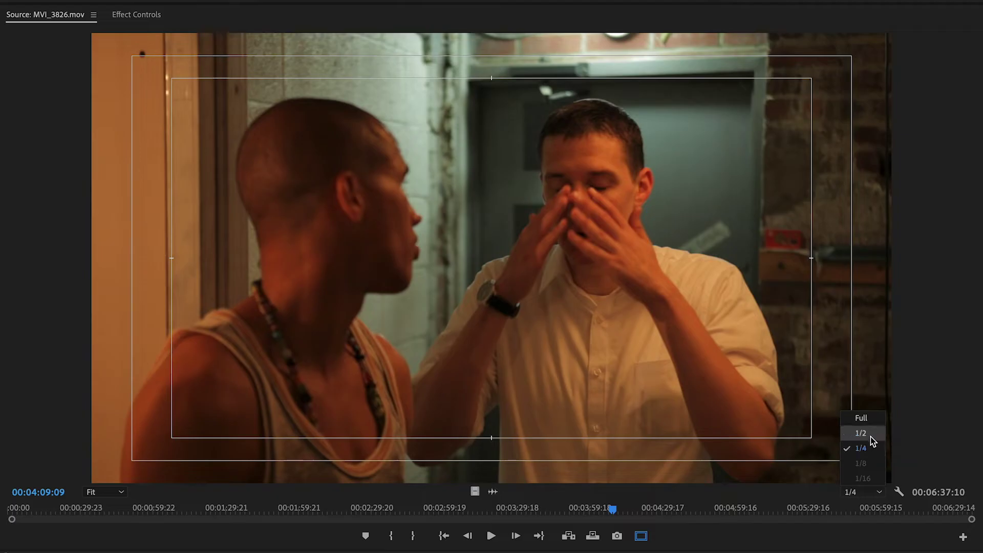
left_click(896, 451)
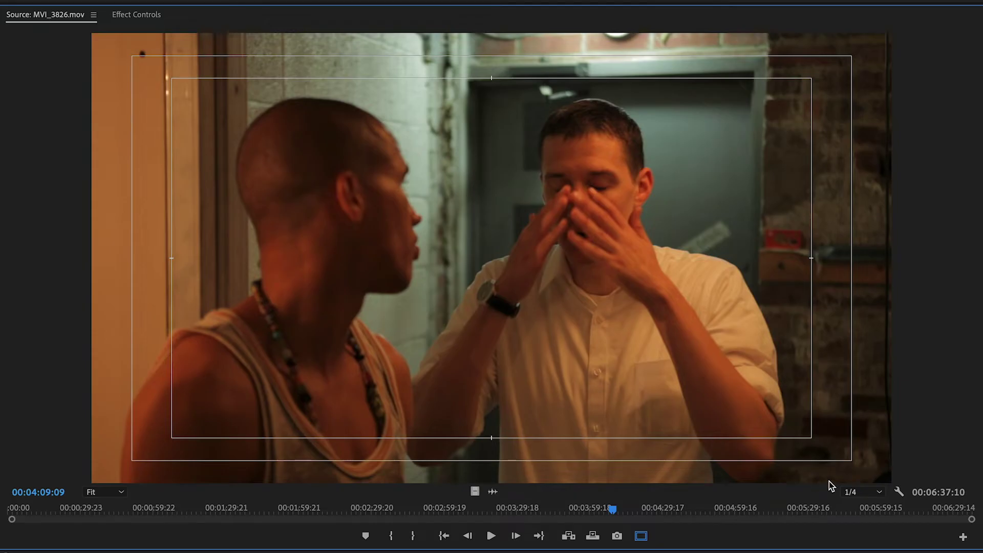
left_click(862, 492)
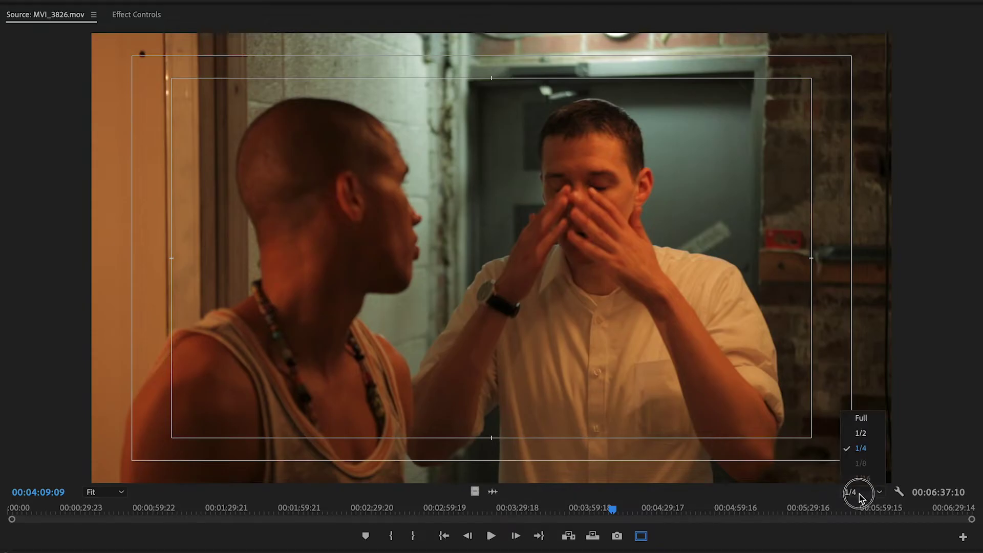
left_click(911, 454)
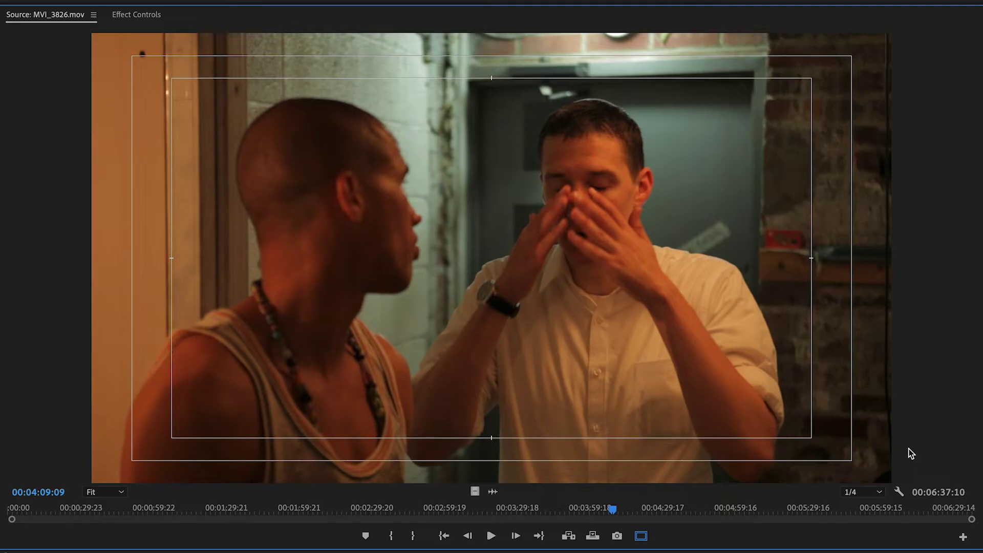
left_click(95, 16)
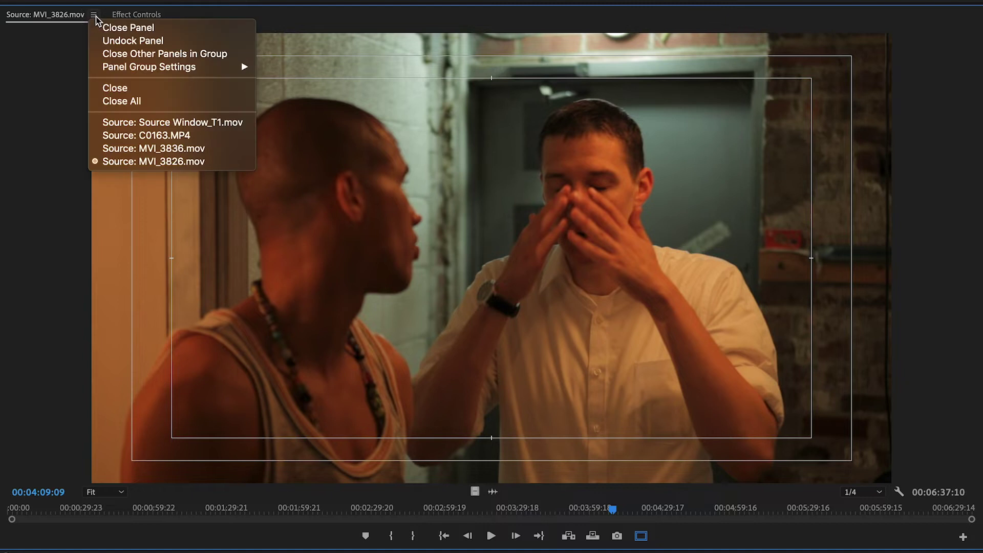
Undock the Source monitor into a floating window, move it, and toggle Effect Controls and Source
left_click(126, 42)
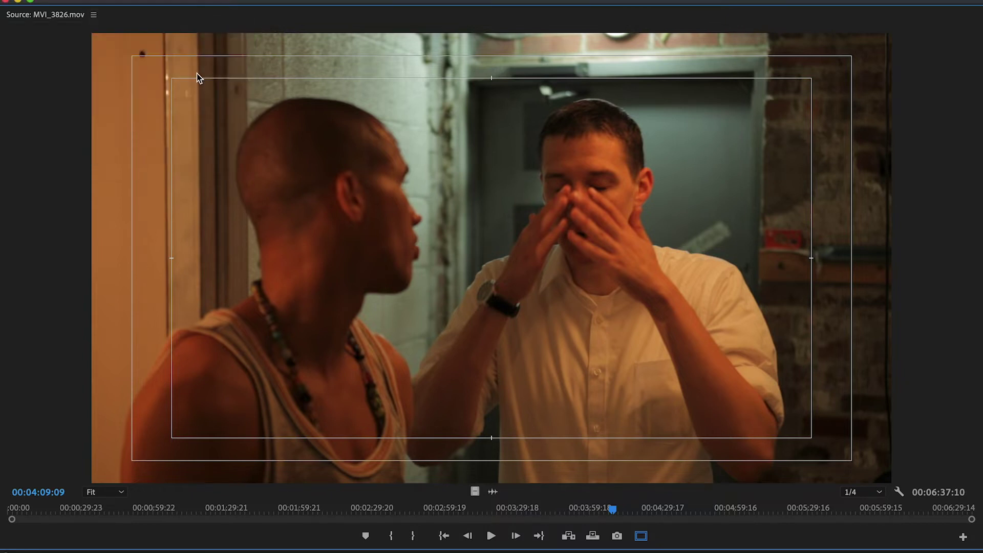
left_click_drag(113, 7, 105, 88)
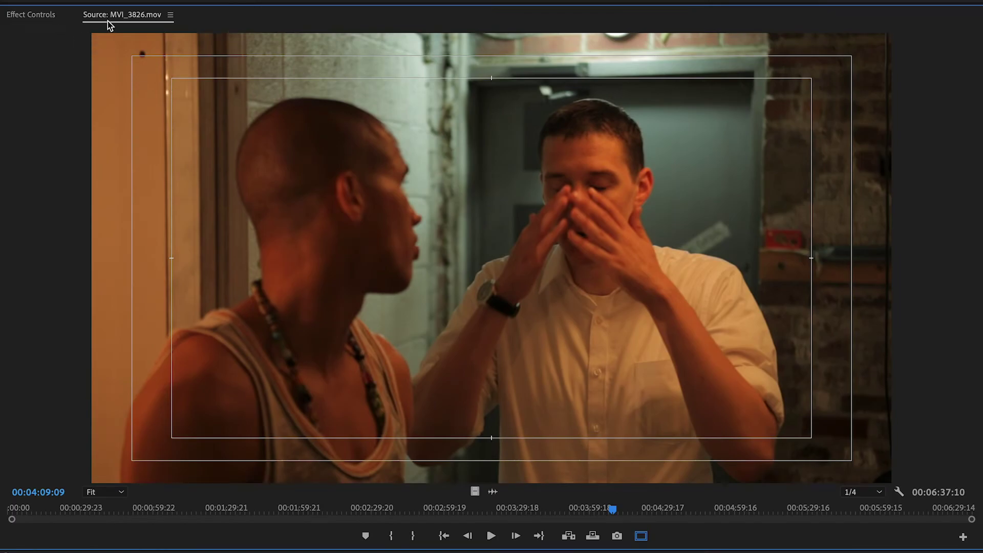
left_click(40, 20)
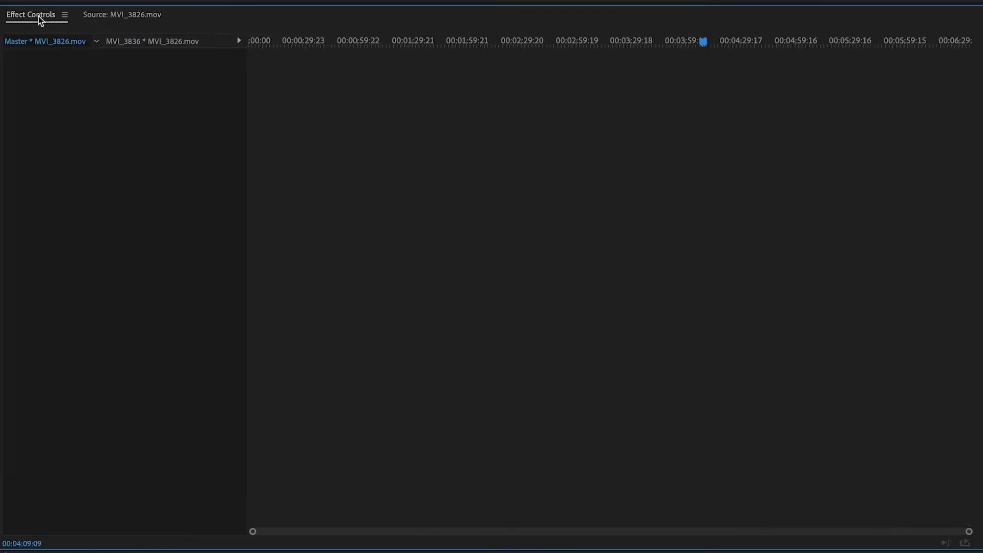
left_click(113, 19)
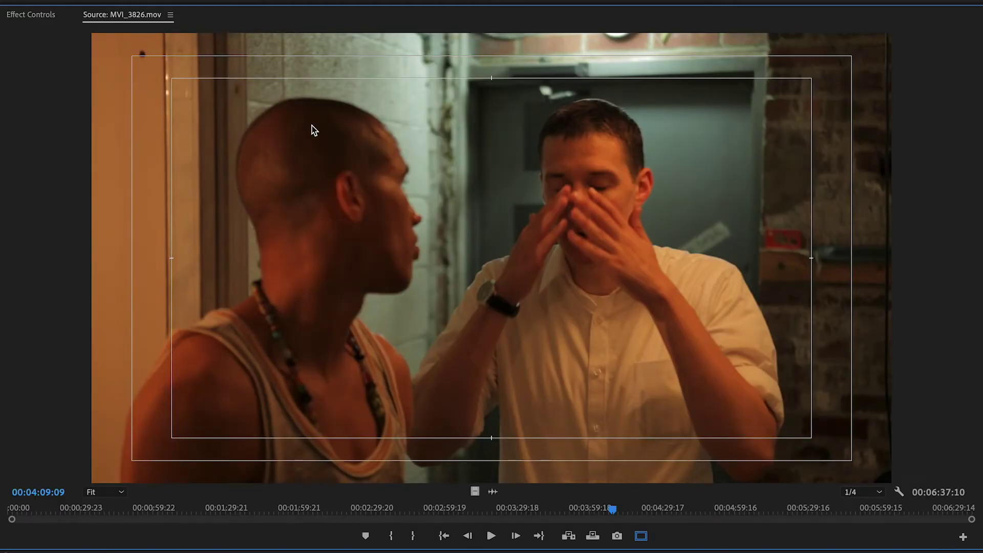
Reopen and dismiss the Source panel menu, then switch to Effect Controls and back to Source
left_click(170, 15)
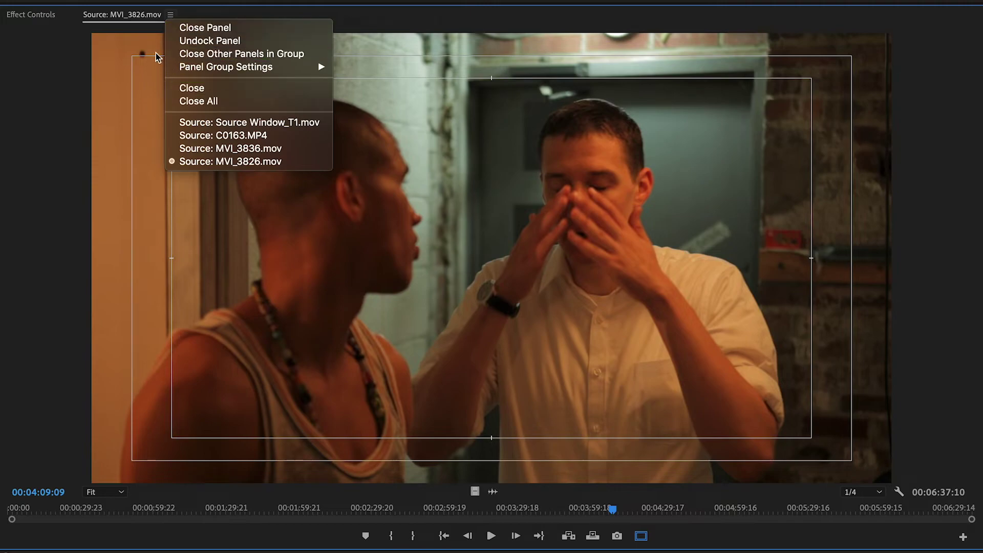
left_click(37, 22)
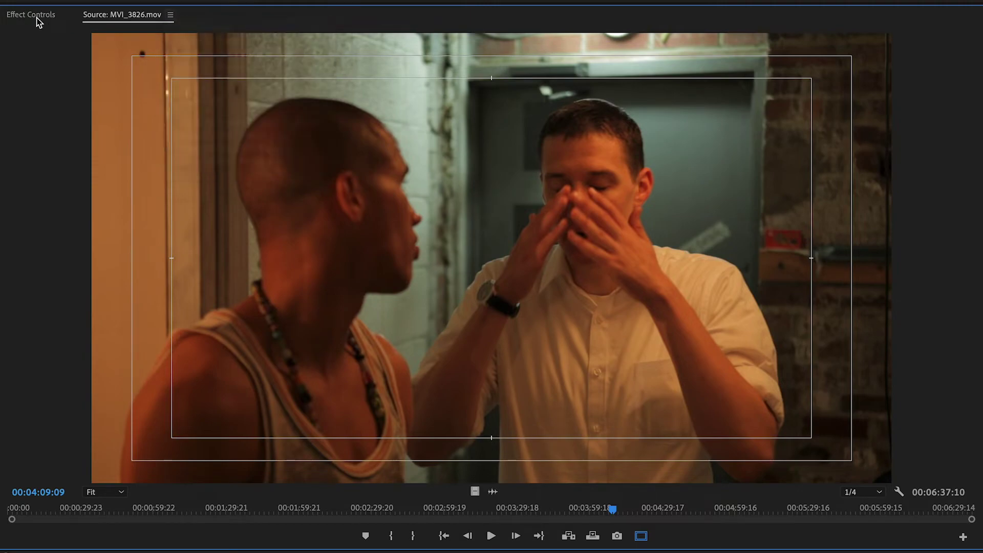
left_click(37, 21)
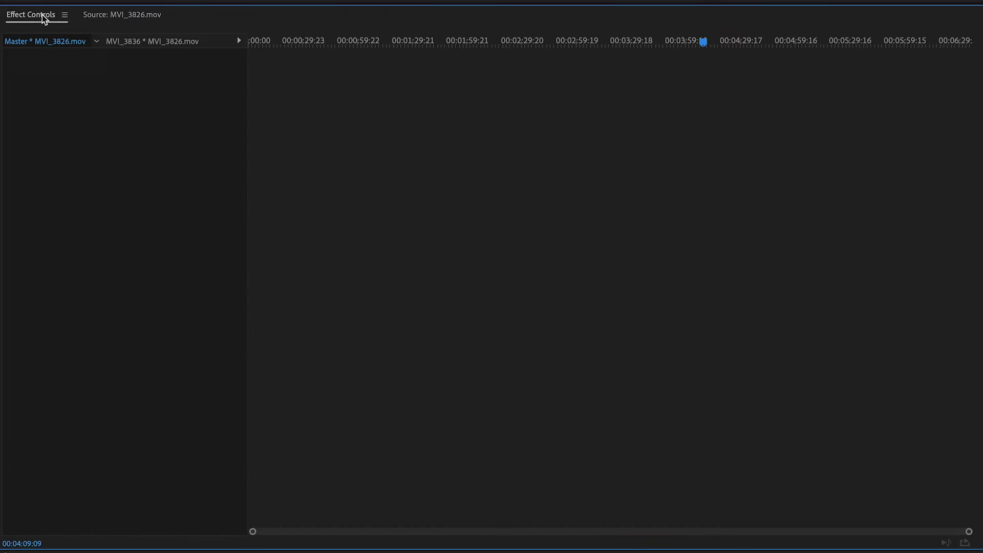
left_click(120, 19)
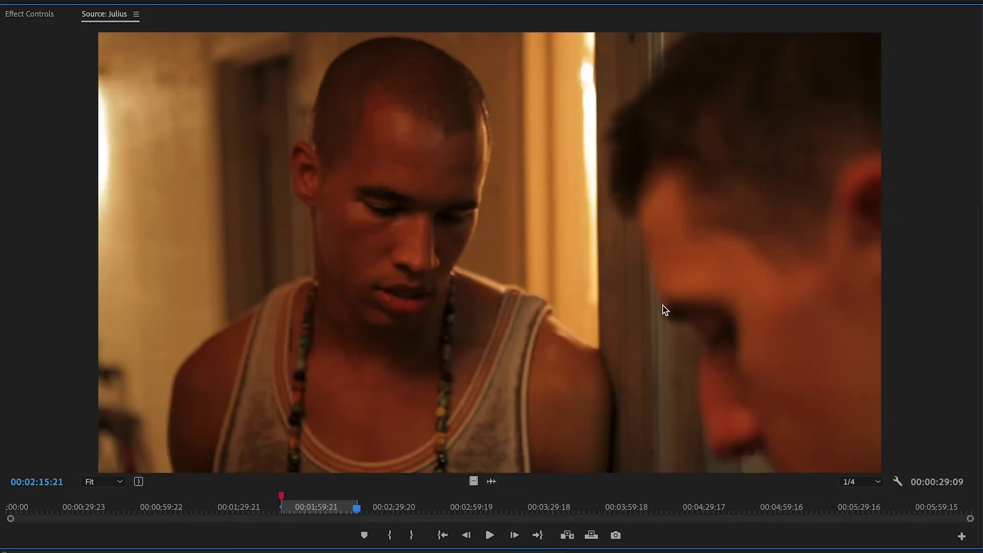
Add the Safe Margins button to the Source monitor's controls and turn the guides on
left_click(962, 536)
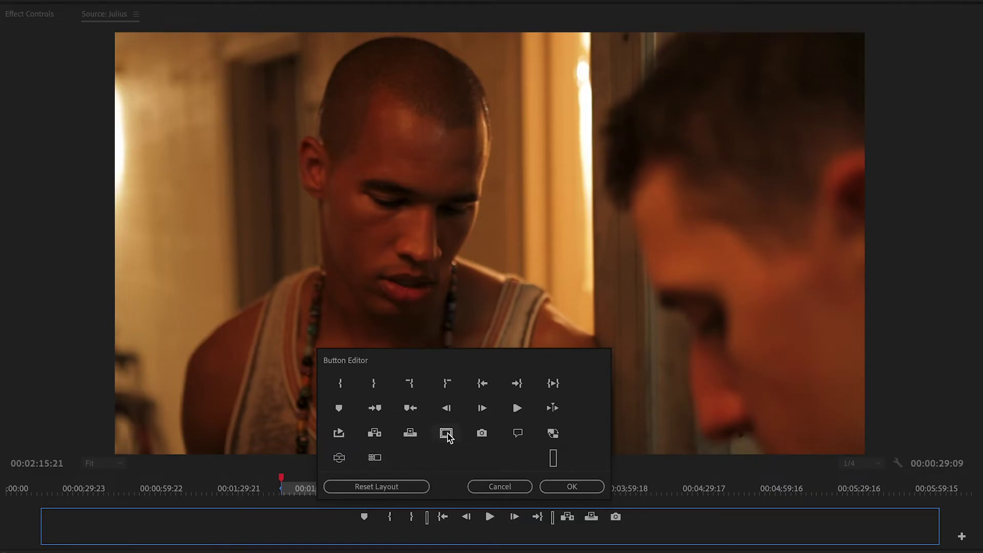
left_click_drag(447, 435, 630, 510)
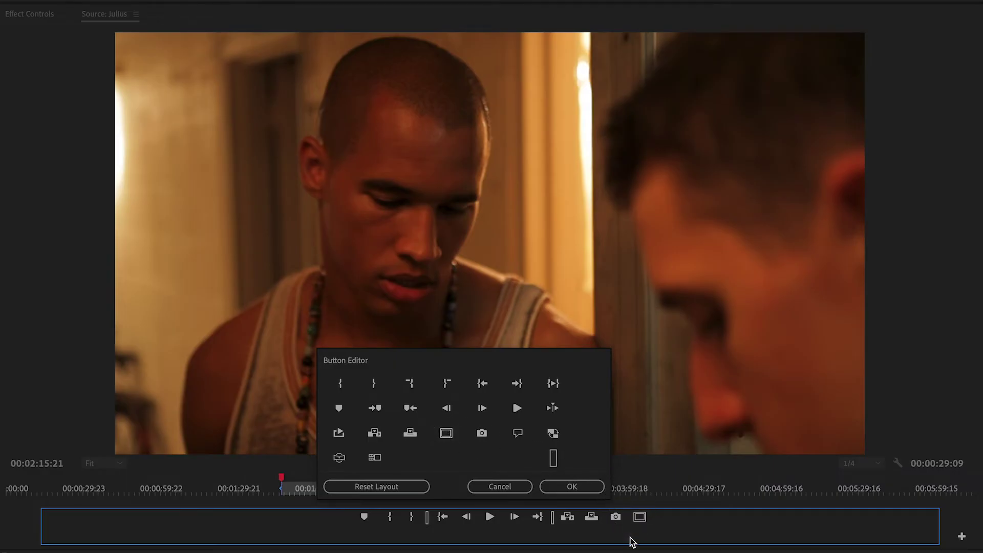
left_click(572, 487)
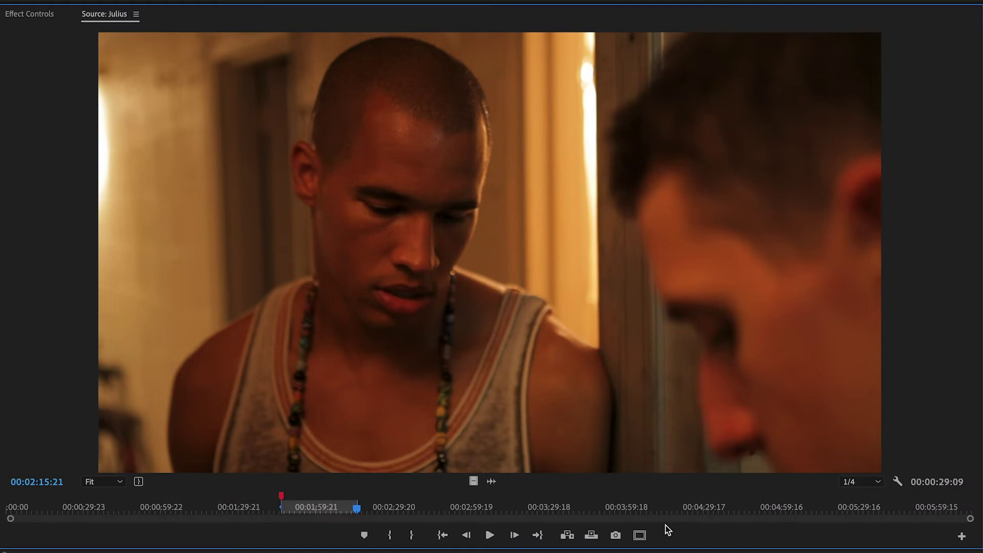
left_click(641, 536)
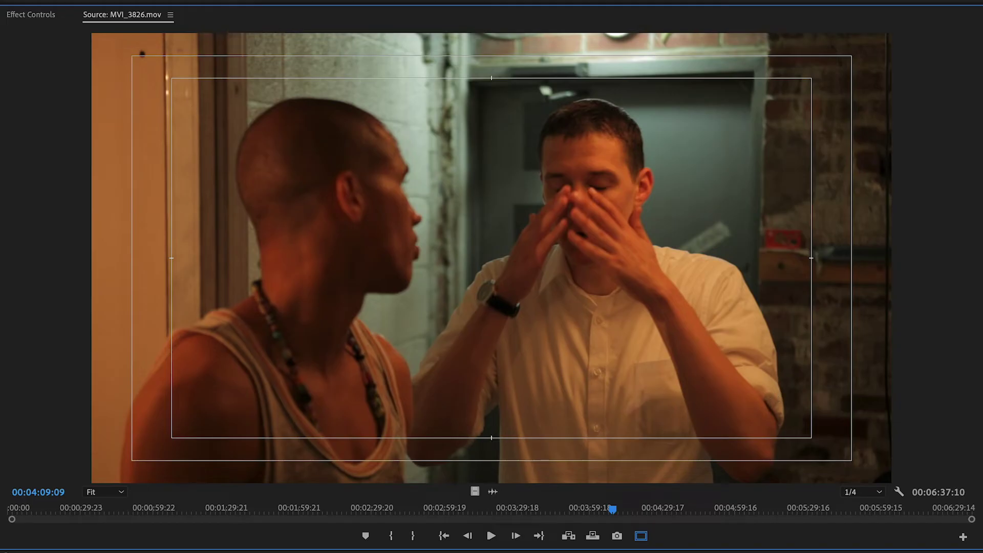
Toggle the safe-margin guides off and back on, then scrub the playhead back through the clip
left_click(642, 537)
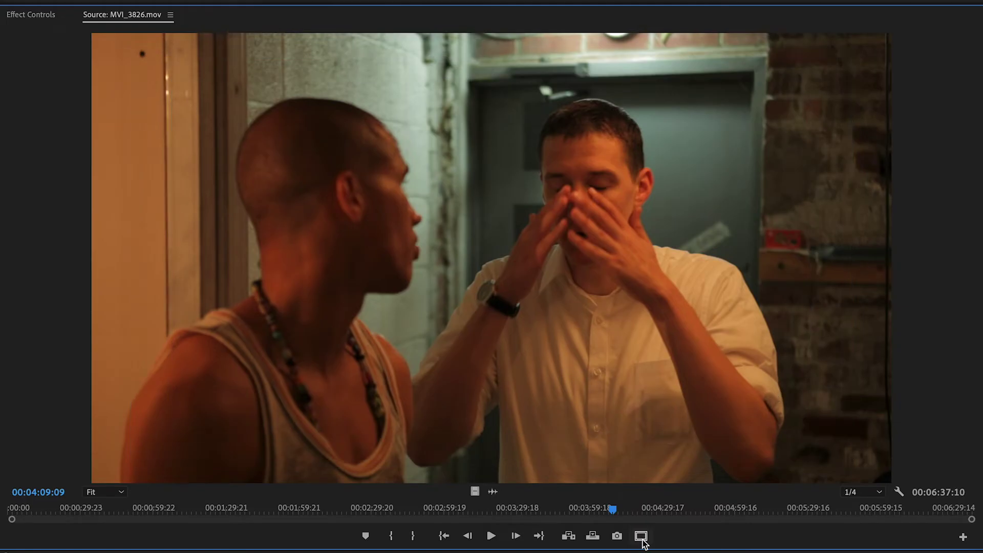
left_click(642, 537)
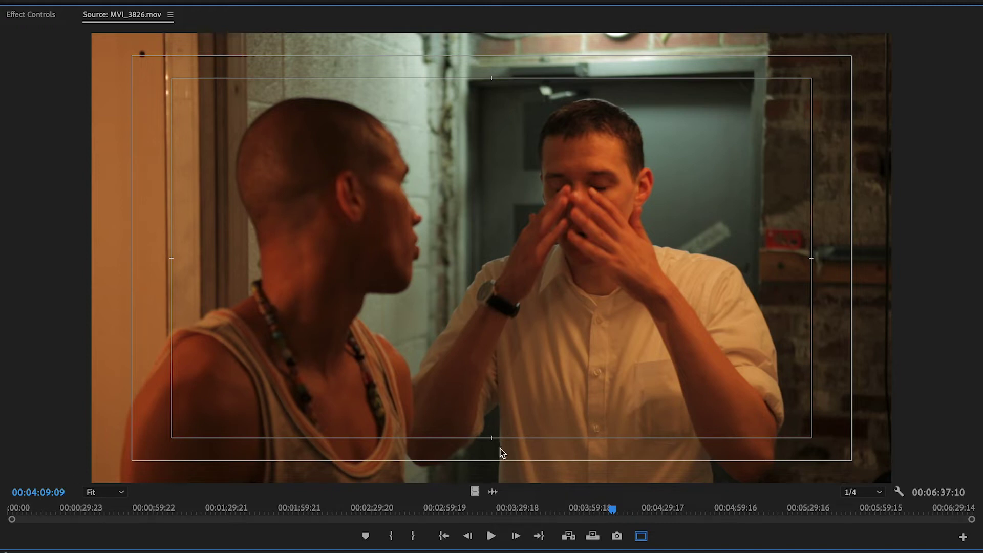
left_click_drag(612, 509, 435, 517)
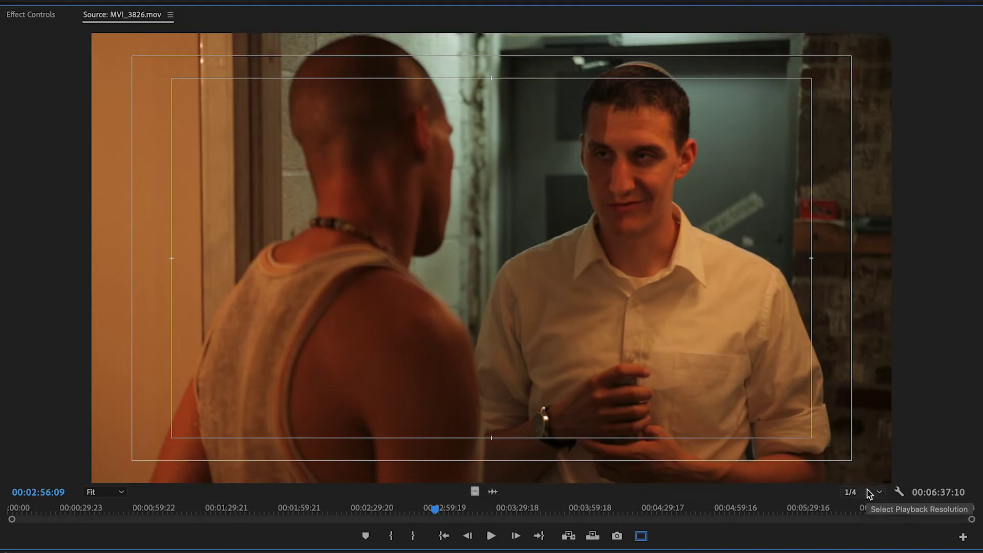
Show MVI_3826's audio waveform, zoom in and out, and scrub around 00:02:56:00
left_click(493, 492)
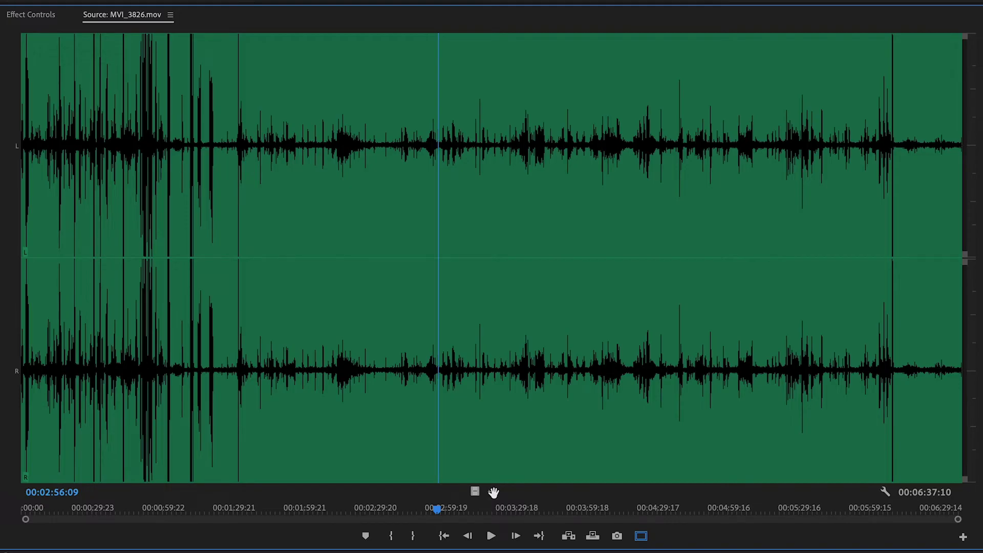
key("=")
key("=")
key("=")
key("=")
key("=")
key("=")
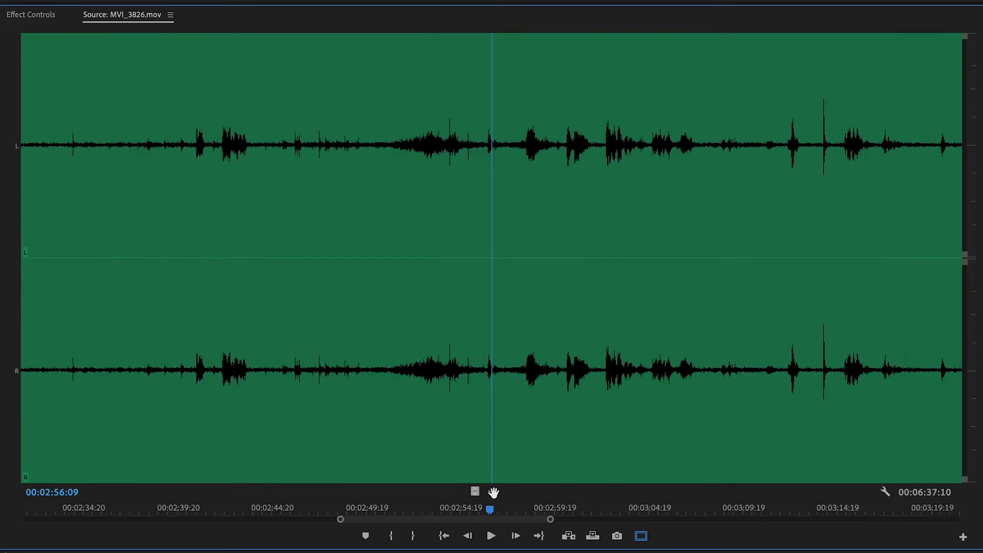
key("minus")
key("minus")
key("minus")
key("minus")
key("minus")
key("minus")
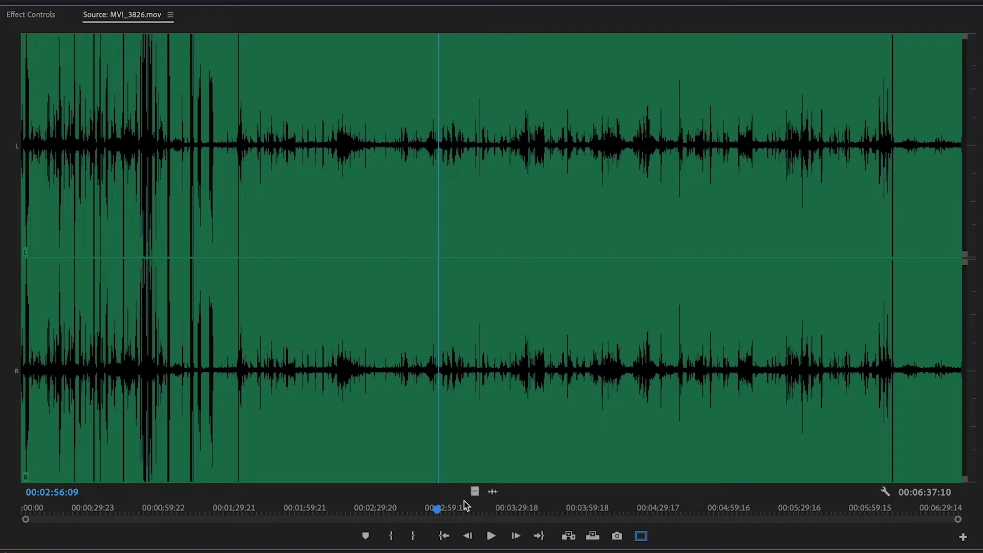
left_click(437, 509)
left_click_drag(437, 510, 429, 514)
Zoom the waveform to roughly 00:02:39–00:02:59, nudge the playhead, then return to video
key("equal")
key("equal")
key("equal")
key("equal")
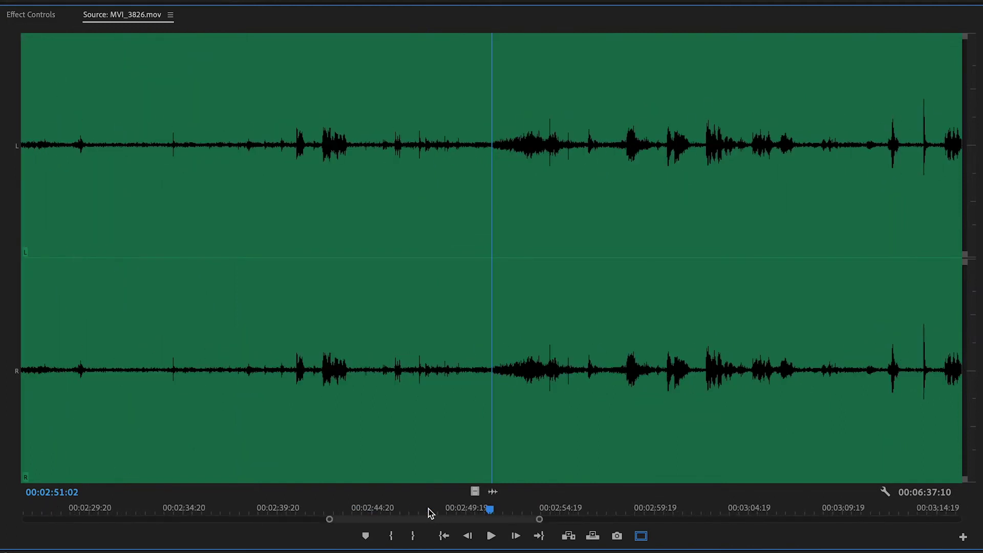
left_click_drag(489, 510, 495, 509)
key("minus")
key("minus")
key("minus")
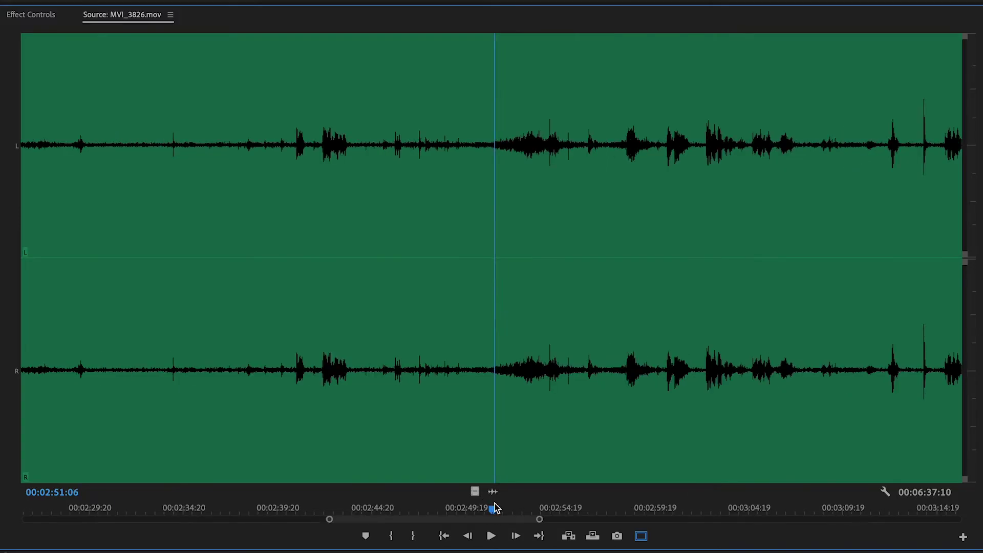
mouse_move(492, 509)
left_mouse_down()
mouse_move(515, 510)
mouse_move(491, 499)
left_mouse_up()
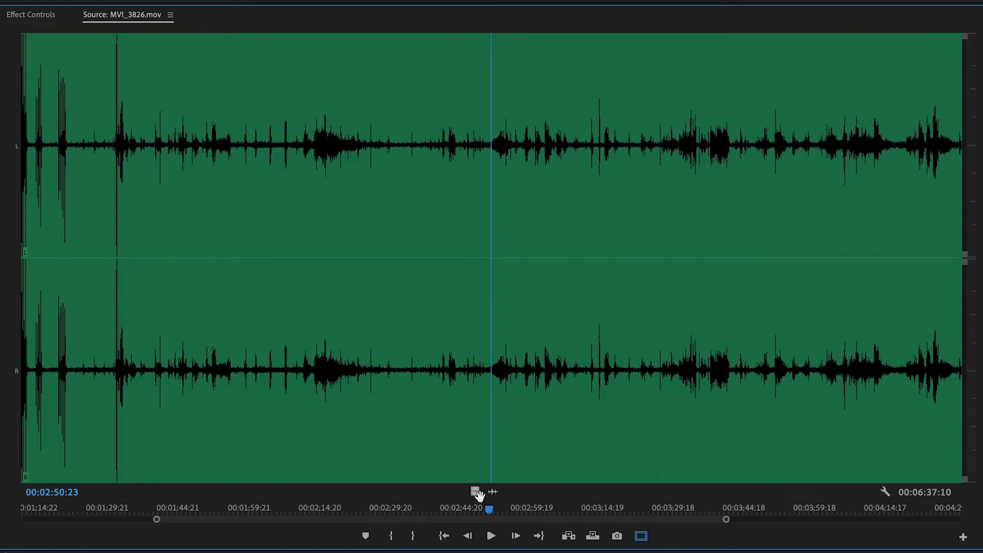
left_click(474, 492)
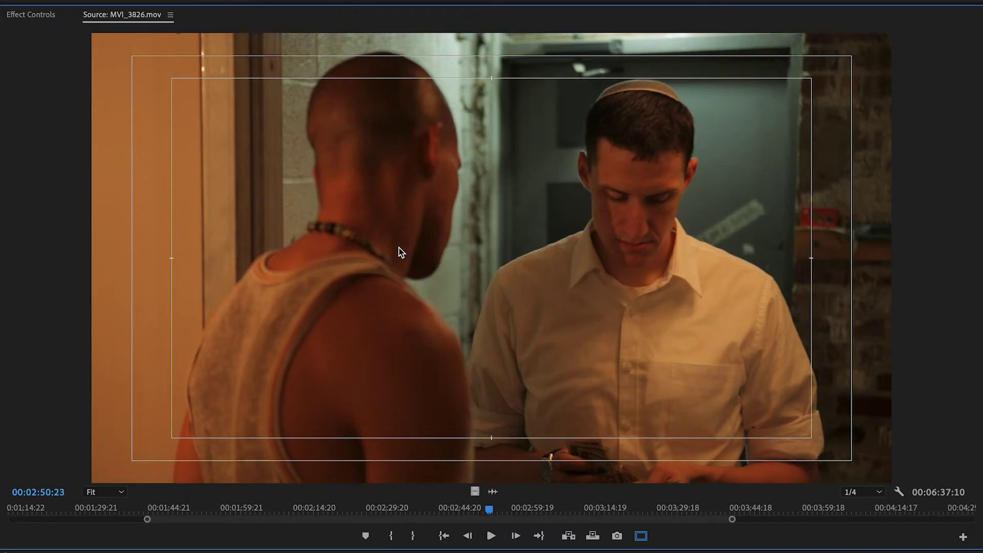
Restore the full workspace and place MVI_3826.mov on V1 after a gap in the sequence
key("grave")
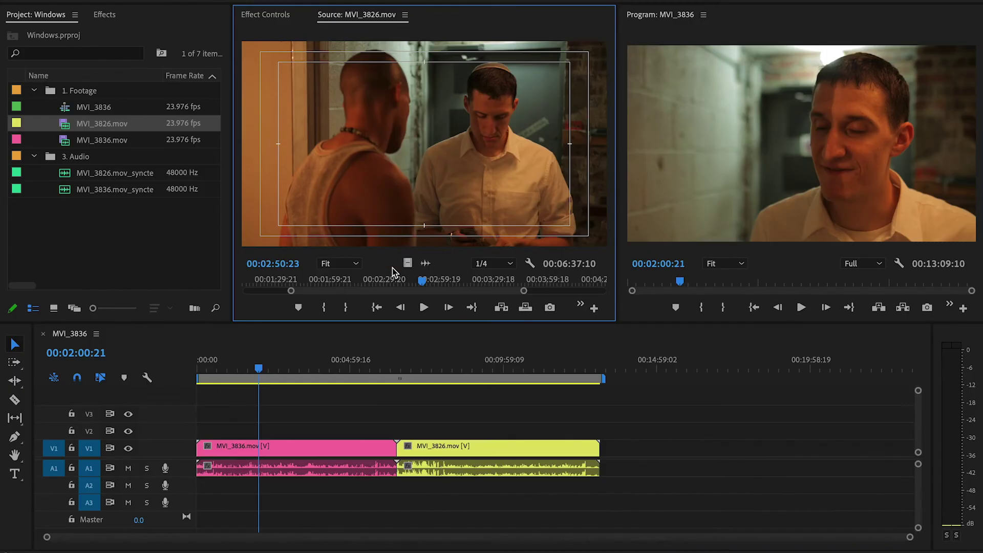
left_click_drag(407, 264, 619, 445)
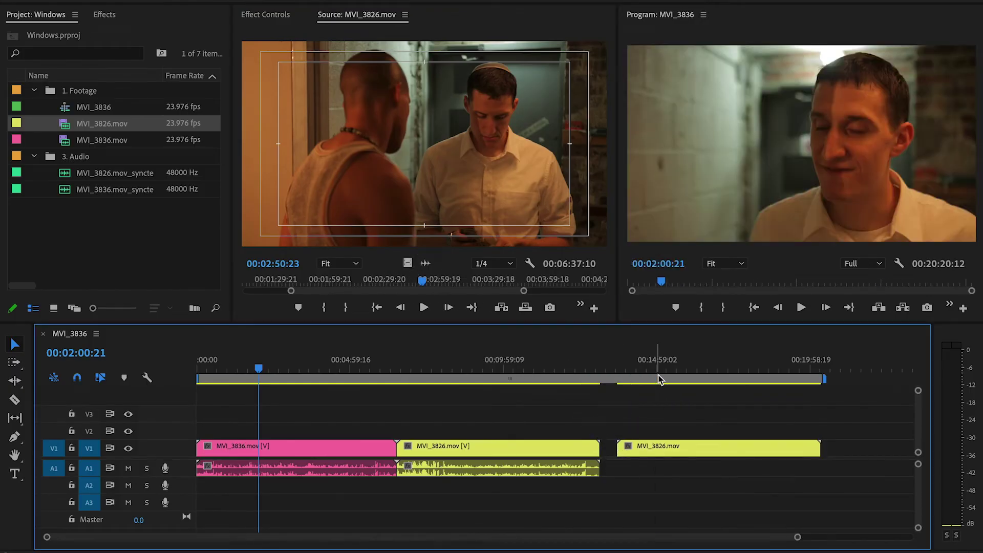
left_click(657, 370)
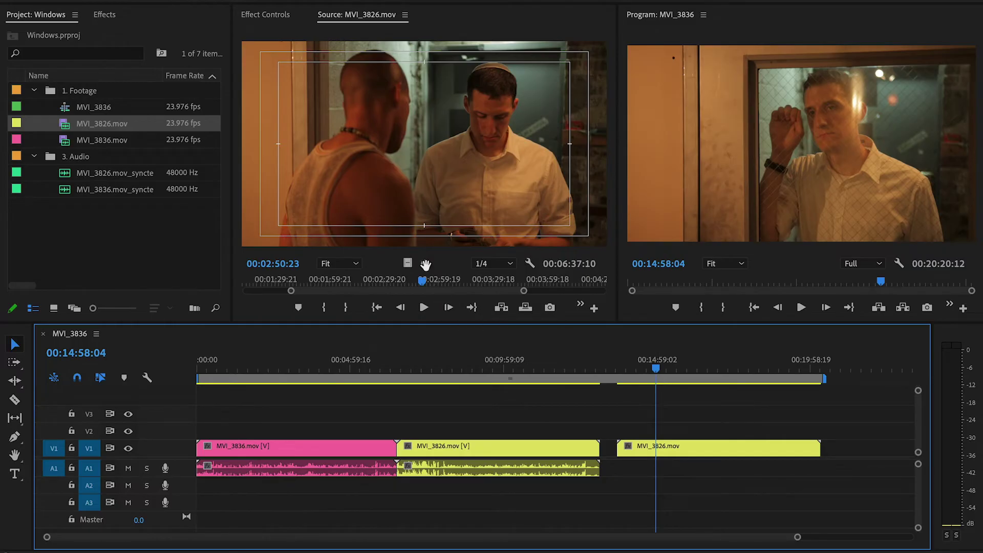
left_click_drag(424, 263, 518, 502)
Delete the extra third clip, undo the re-added gap clip, and focus the Source monitor
left_click_drag(640, 423, 681, 517)
key("Delete")
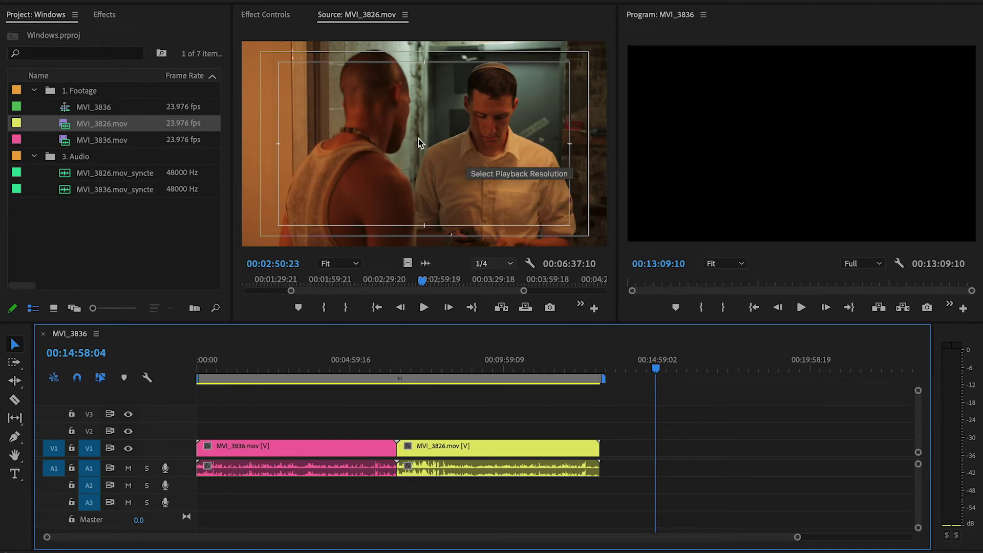
left_click_drag(419, 137, 627, 449)
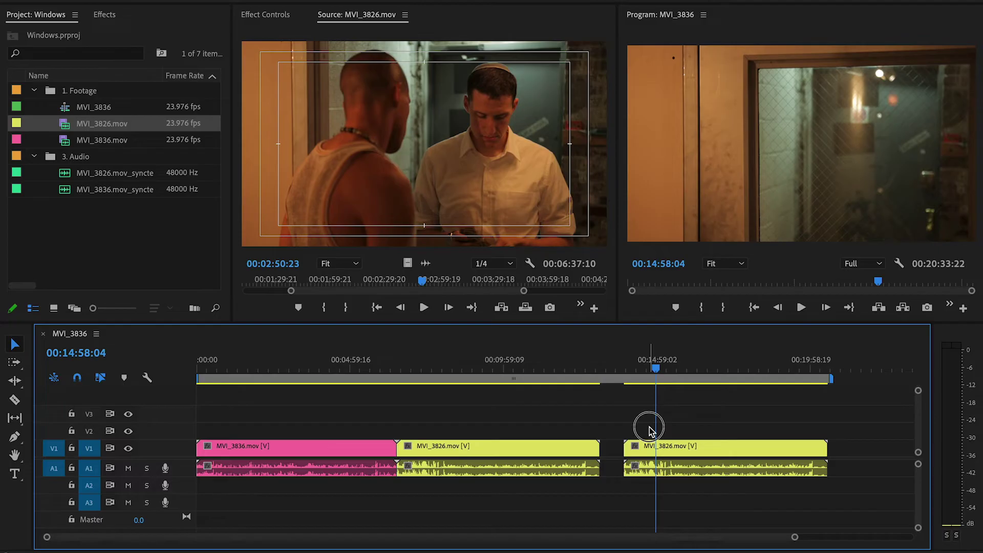
key("ctrl+z")
left_click(434, 157)
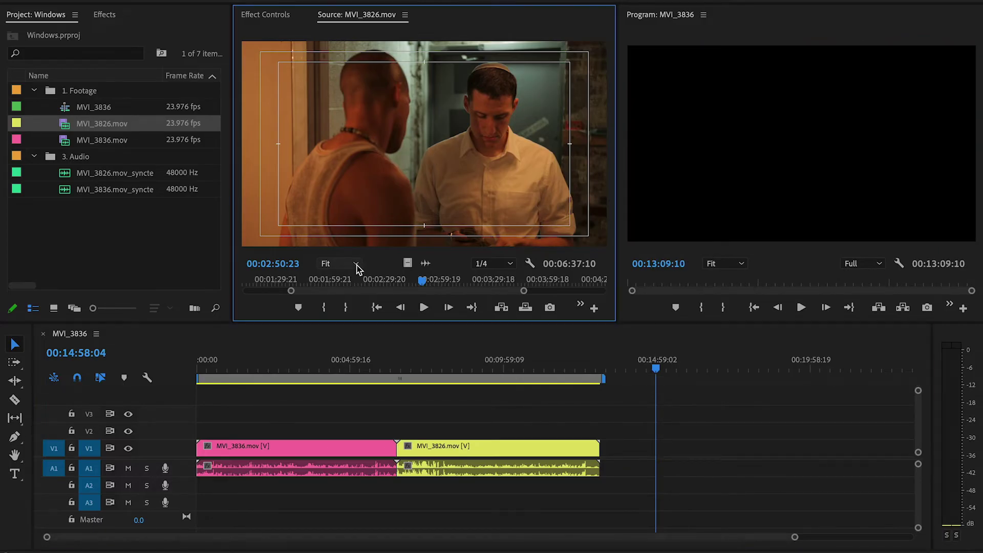
Try Source zoom levels 10% and 200%, then return to Fit
left_click(357, 265)
left_click(342, 296)
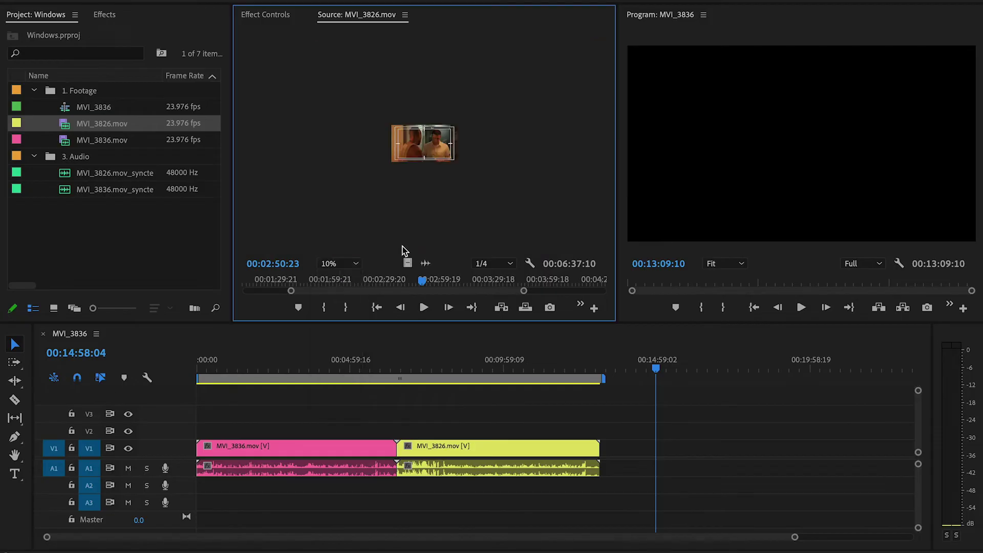
left_click(357, 265)
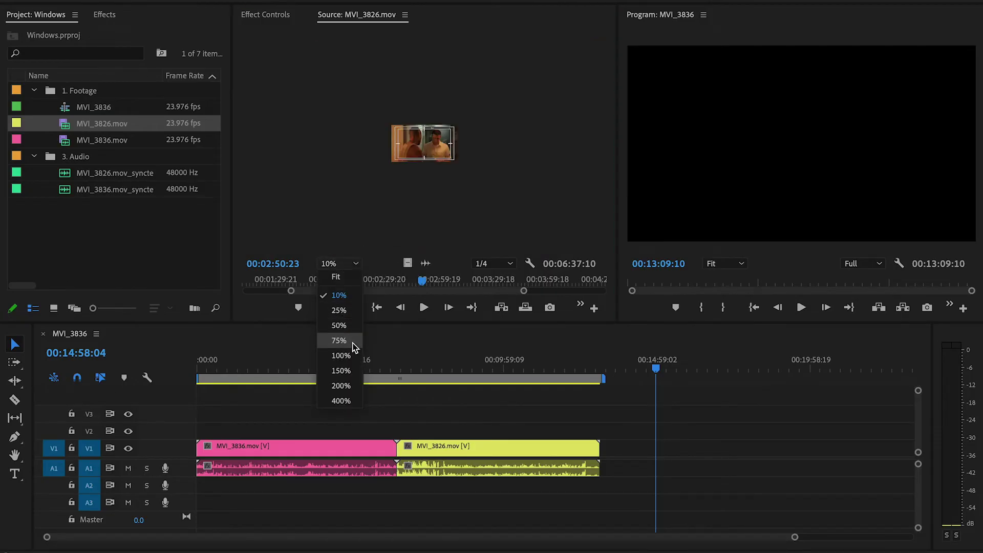
left_click(352, 385)
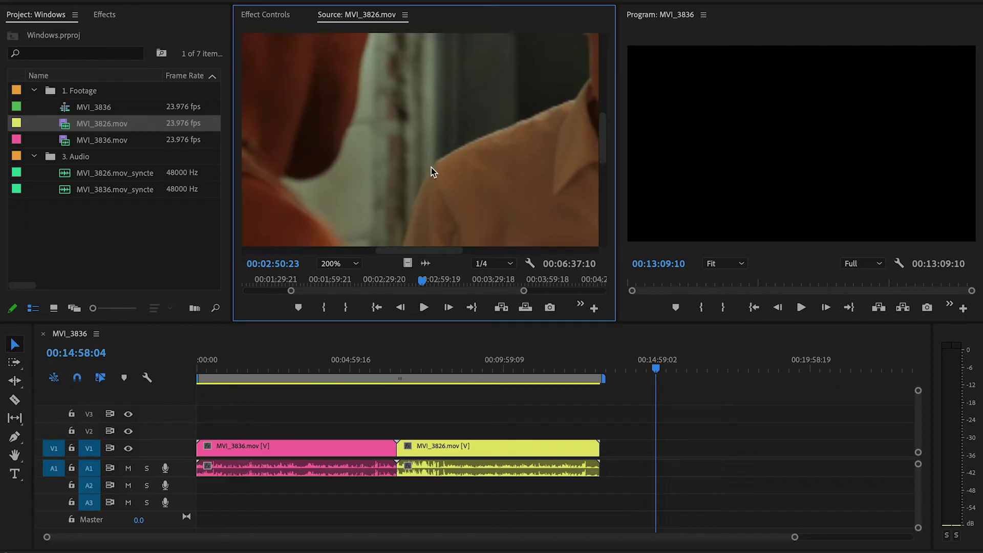
left_click(356, 265)
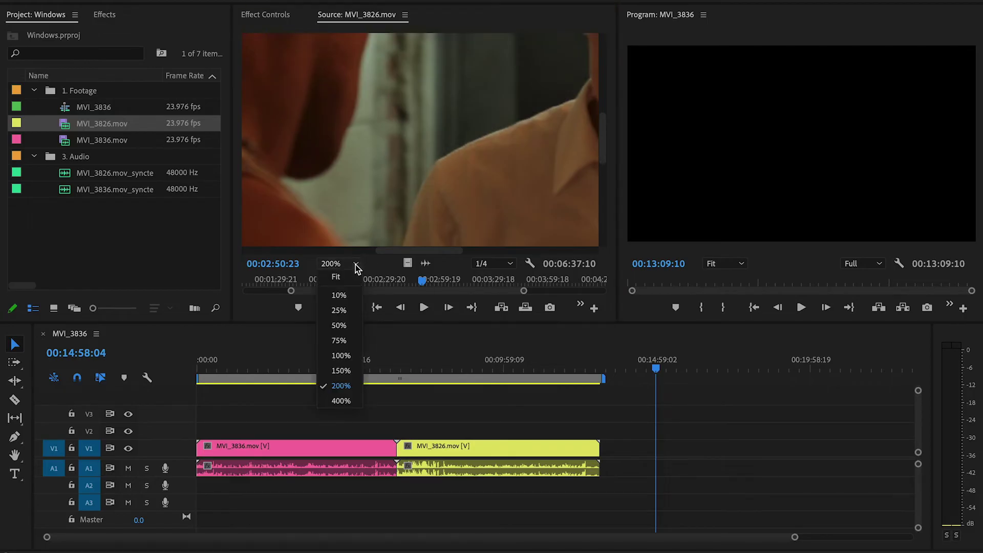
left_click(339, 277)
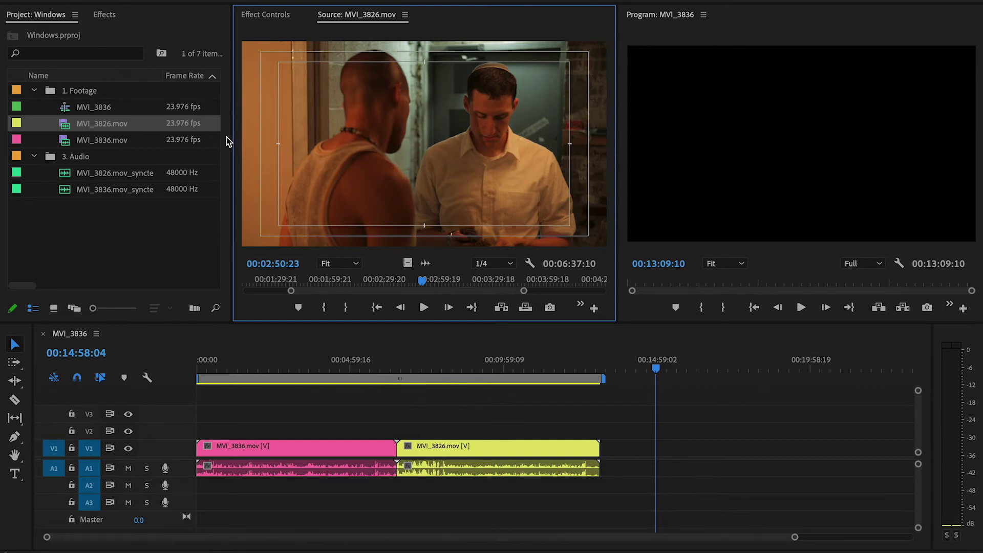
Widen the source view, expand the ruler to the whole clip, and move back to about 00:01:30
left_click_drag(228, 141, 187, 141)
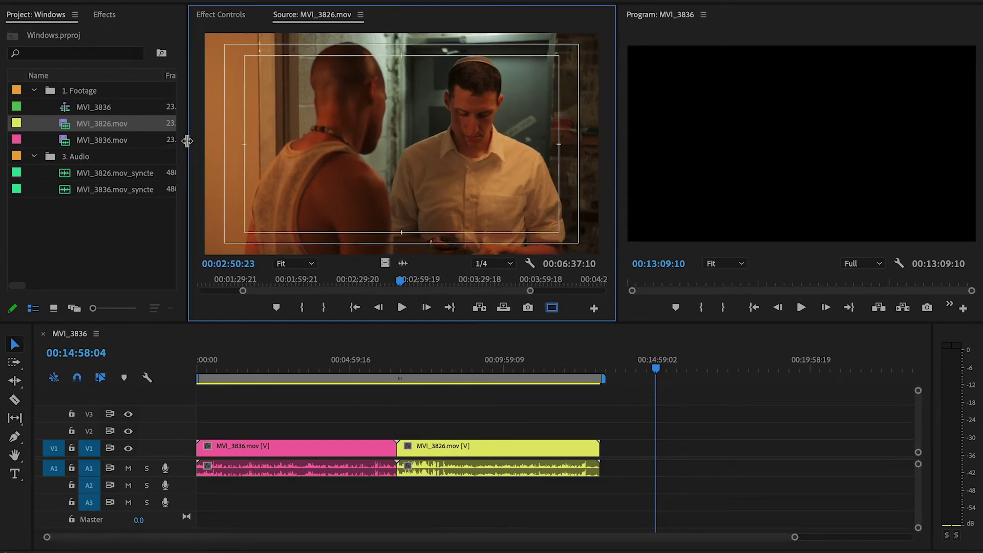
left_click_drag(244, 292, 192, 301)
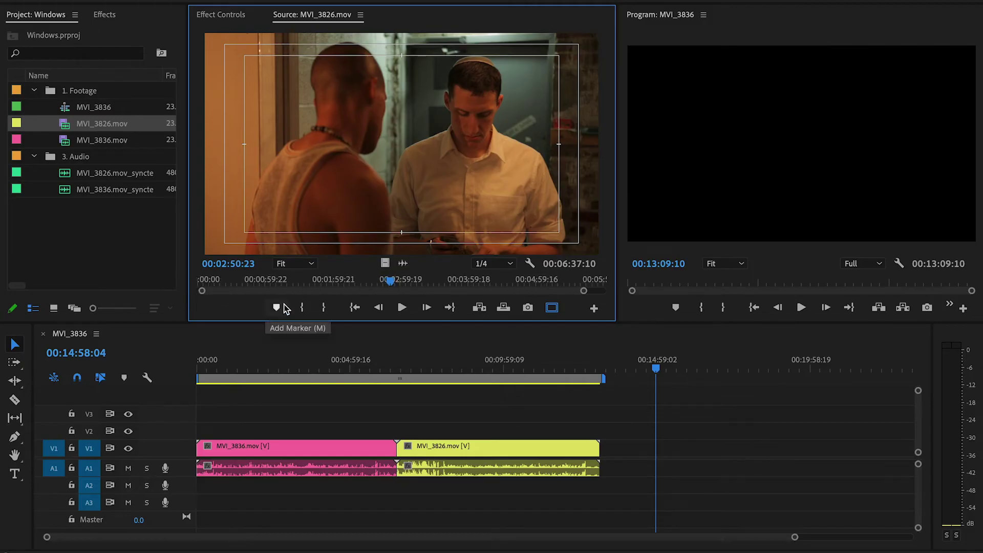
left_click_drag(315, 281, 299, 282)
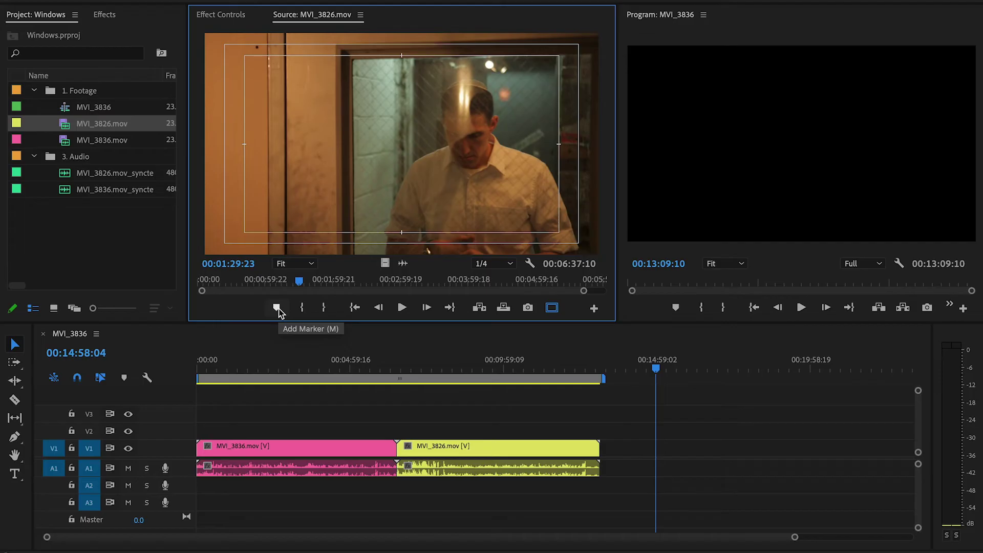
Add a green marker at 00:01:29:23 and check its settings dialog without changes
left_click(276, 308)
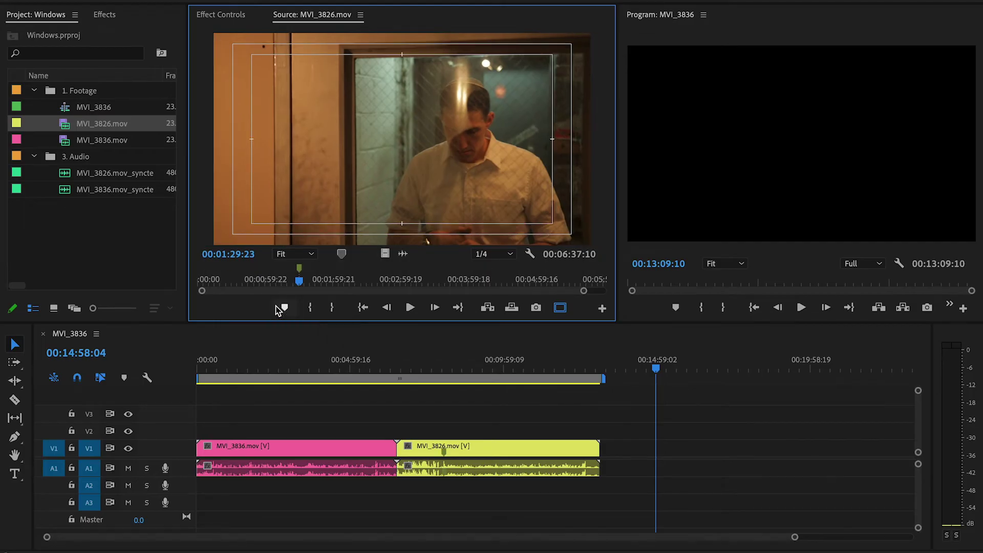
double_click(300, 270)
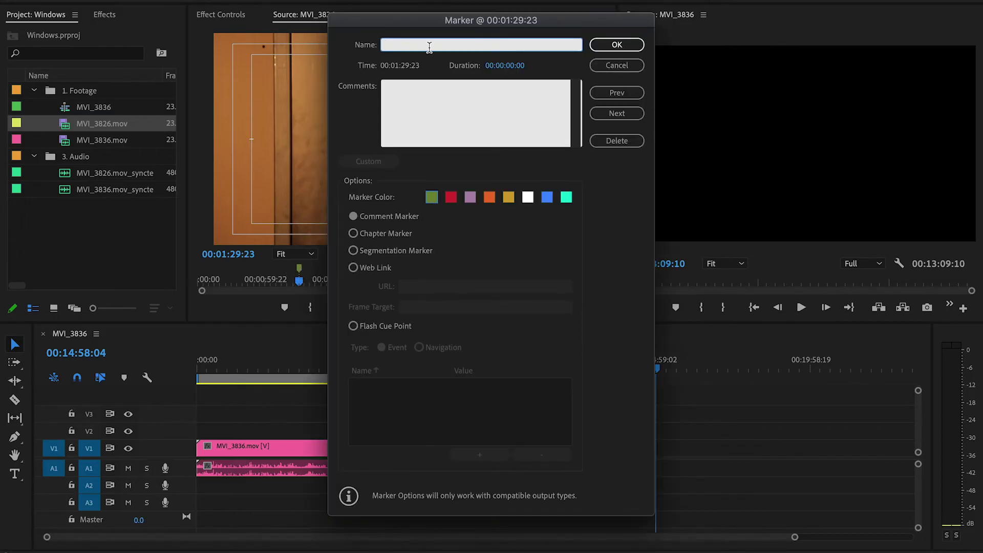
left_click(422, 90)
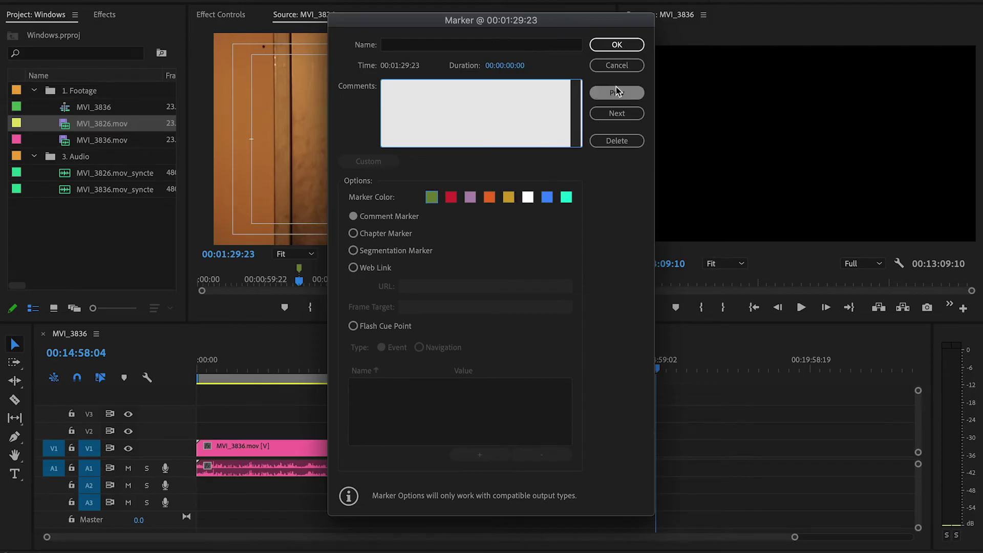
left_click(617, 45)
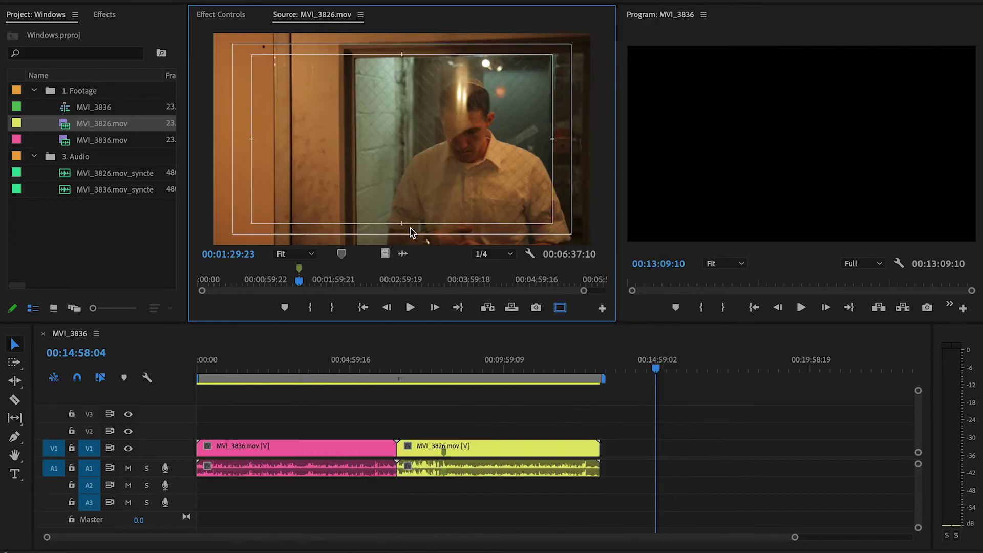
right_click(300, 272)
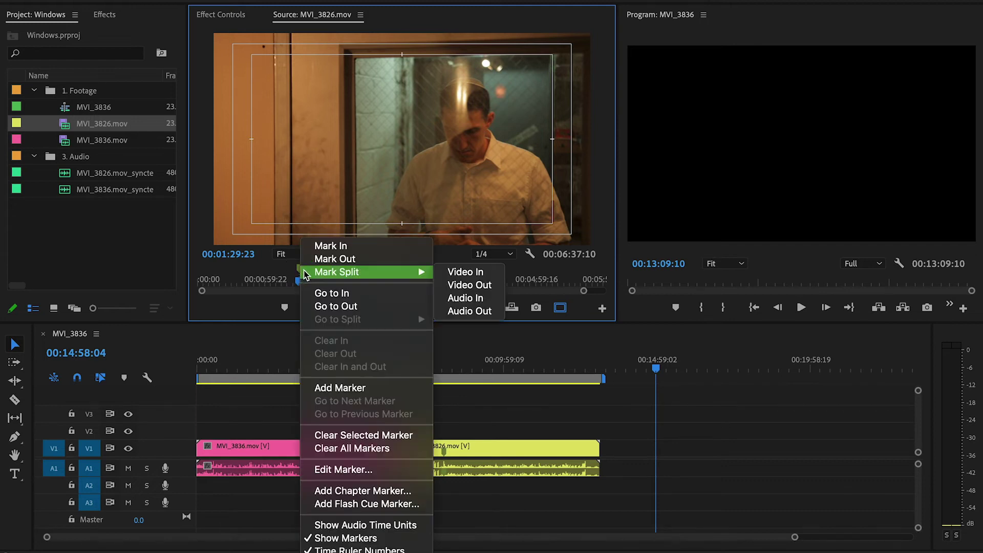
left_click(293, 284)
Add a red marker named 'Marker T1' on the slate frame at 00:00:22:21
left_click_drag(287, 281, 216, 283)
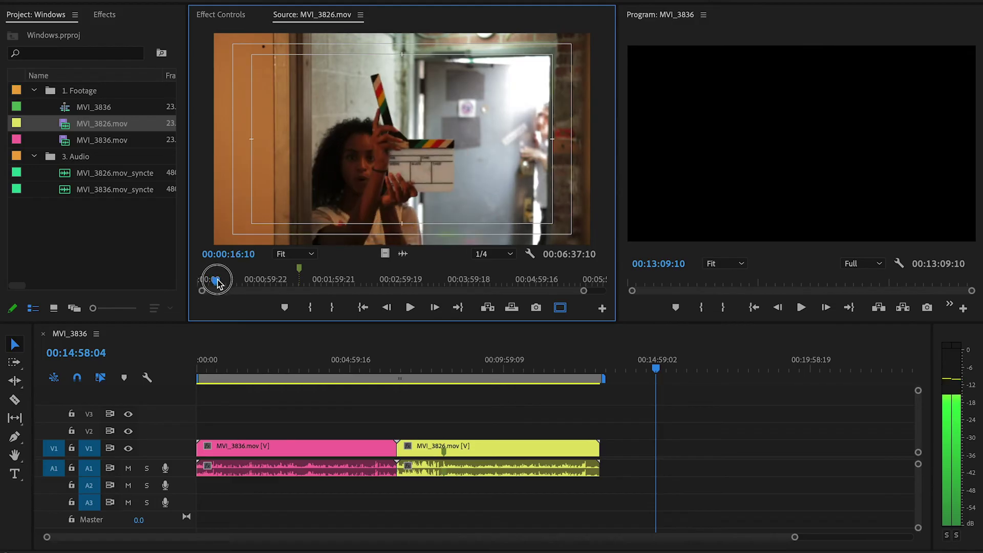
key("space")
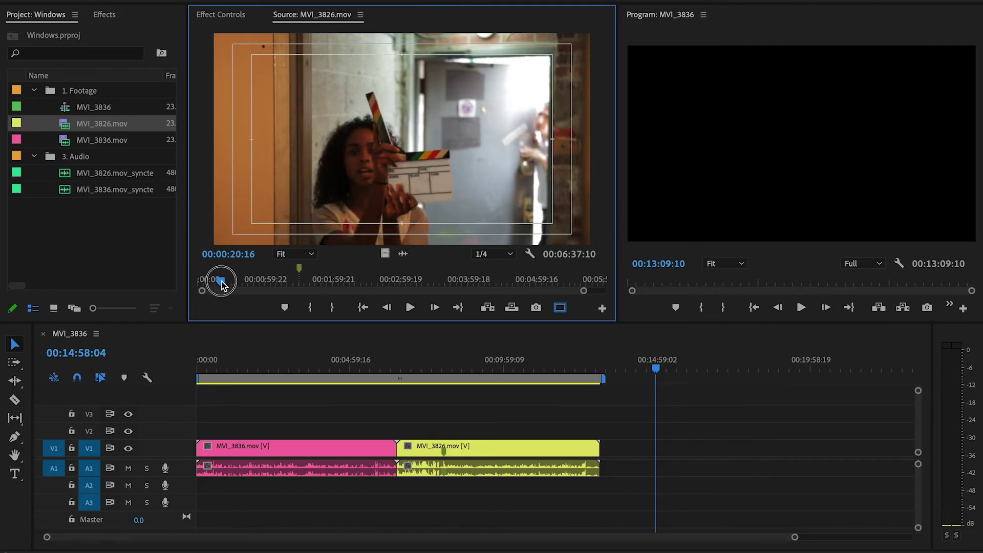
left_click_drag(221, 285, 224, 287)
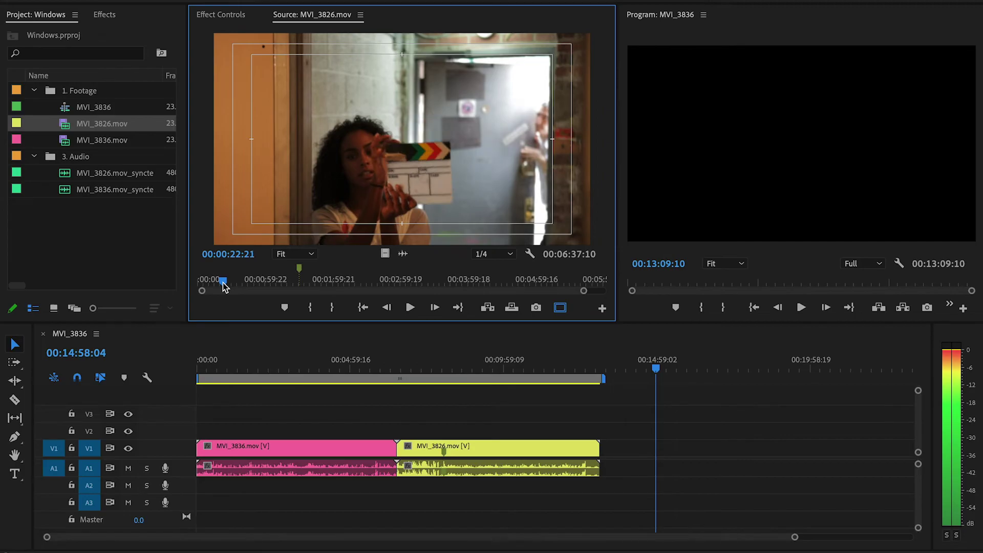
key("m")
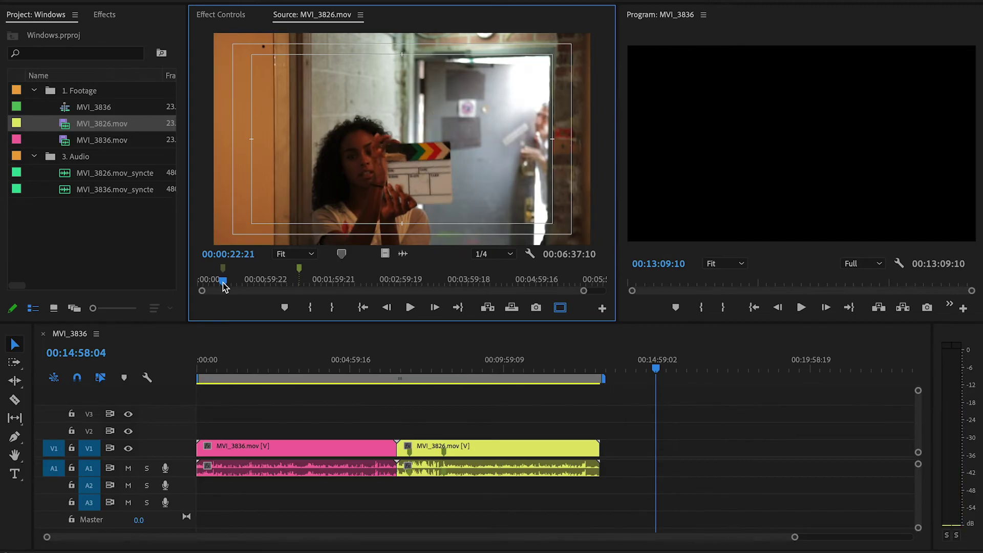
key("m")
left_click(451, 197)
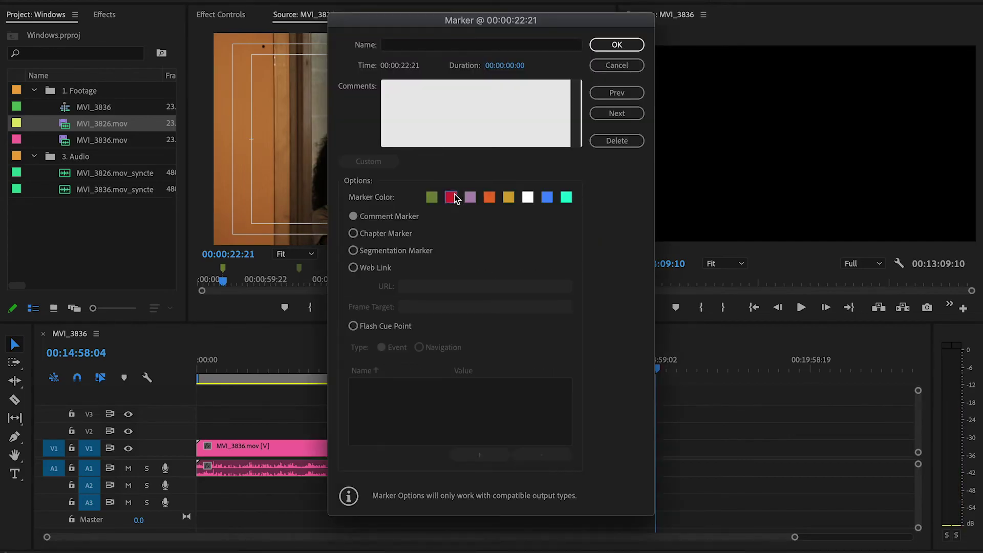
left_click(433, 45)
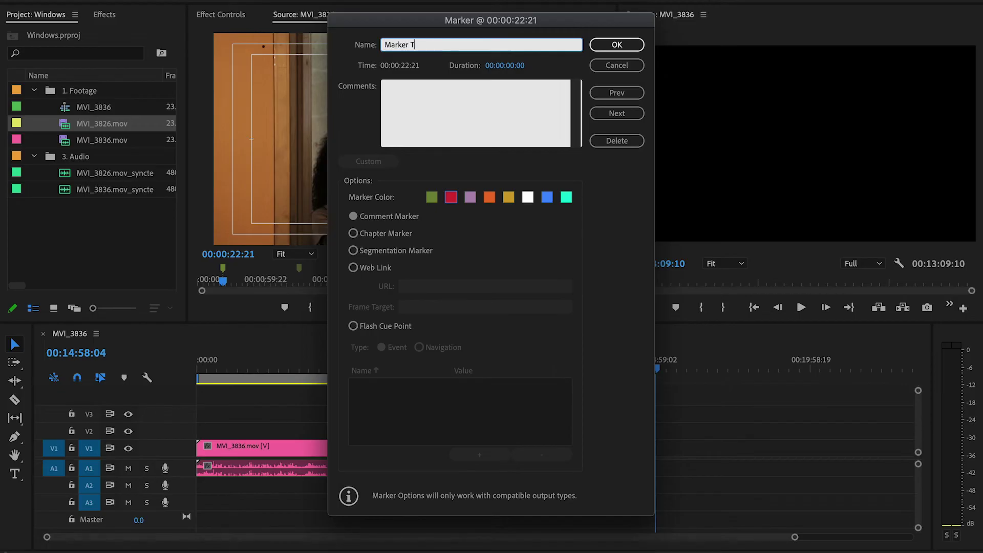
type("Marker T1")
key("Return")
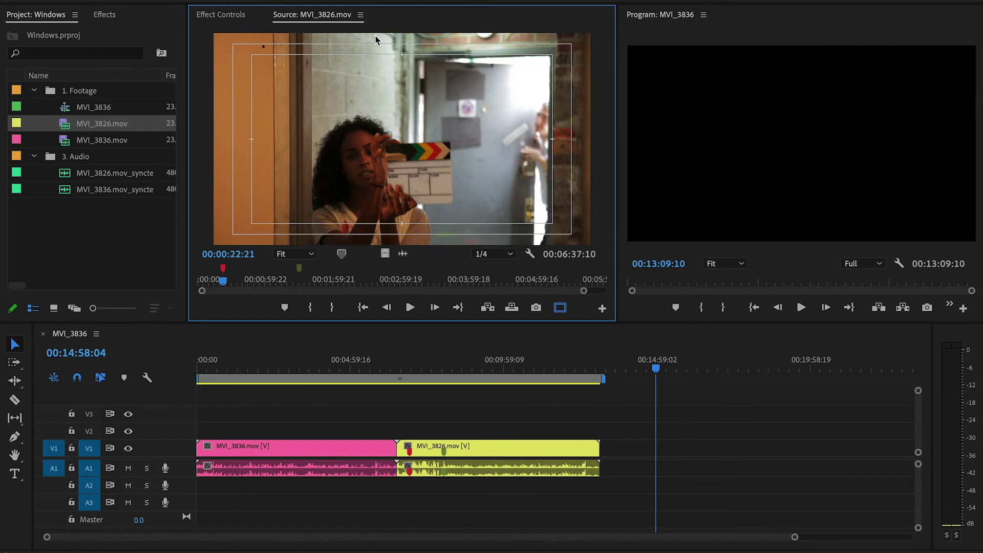
double_click(115, 173)
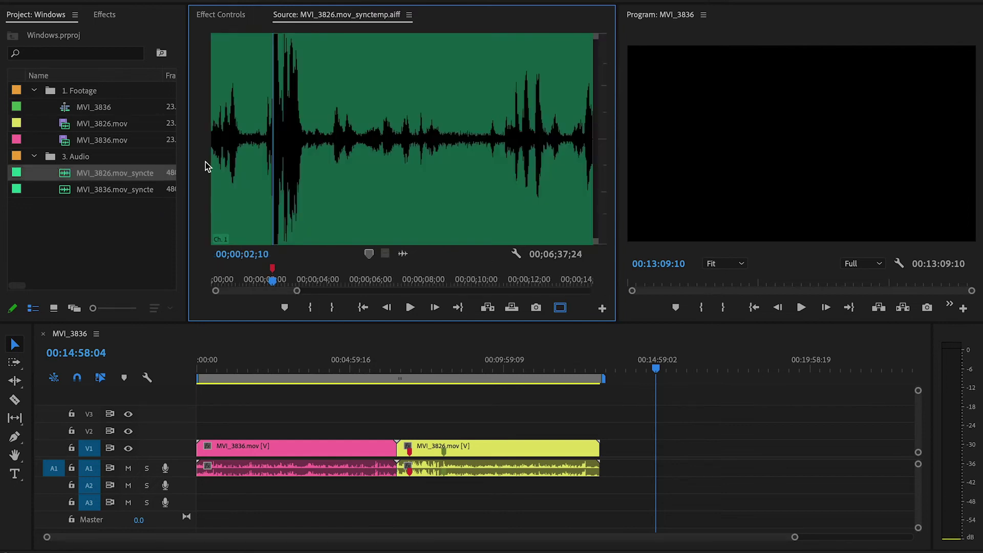
left_click_drag(303, 290, 394, 290)
double_click(72, 126)
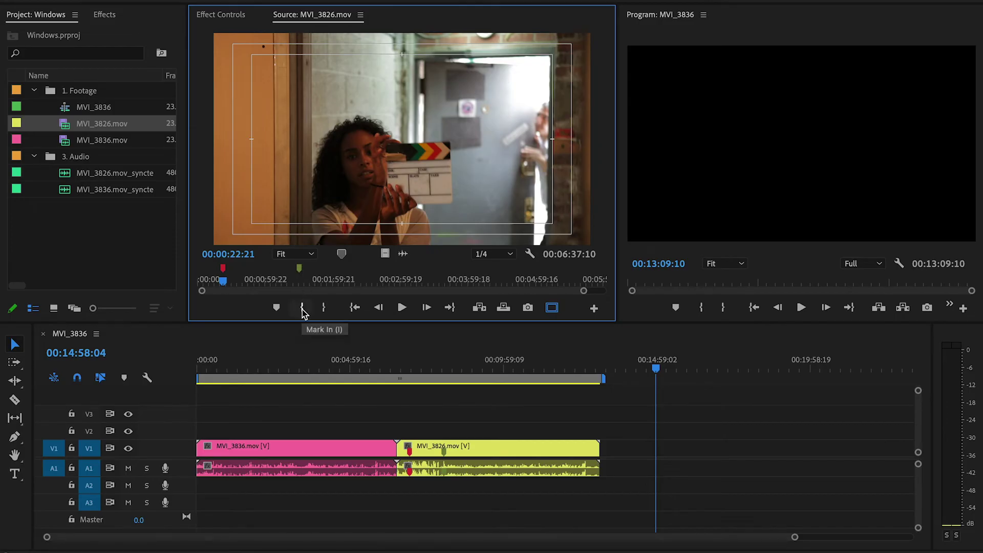
Save the project and shuttle MVI_3826.mov to around 00:01:03
key("ctrl+s")
left_click_drag(222, 280, 275, 283)
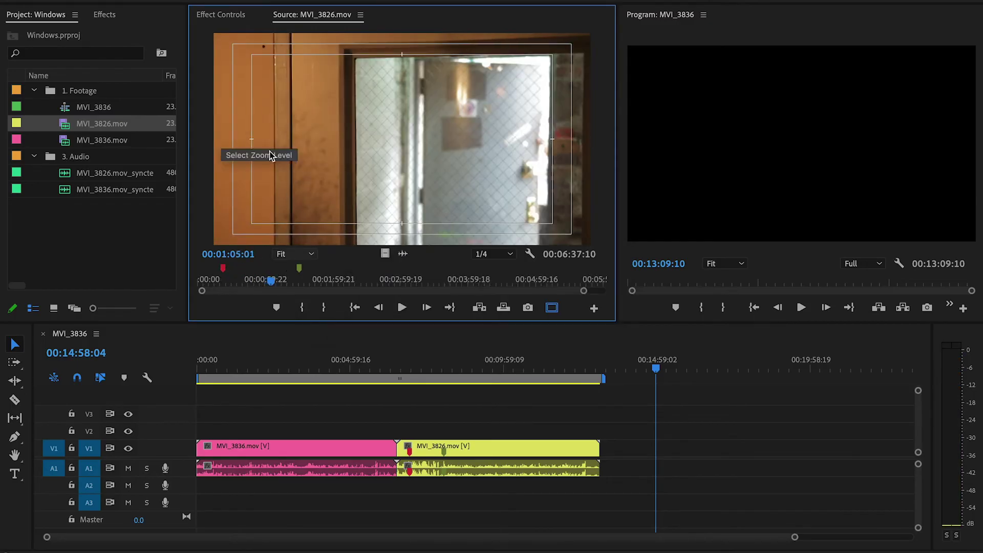
left_click_drag(271, 285, 267, 285)
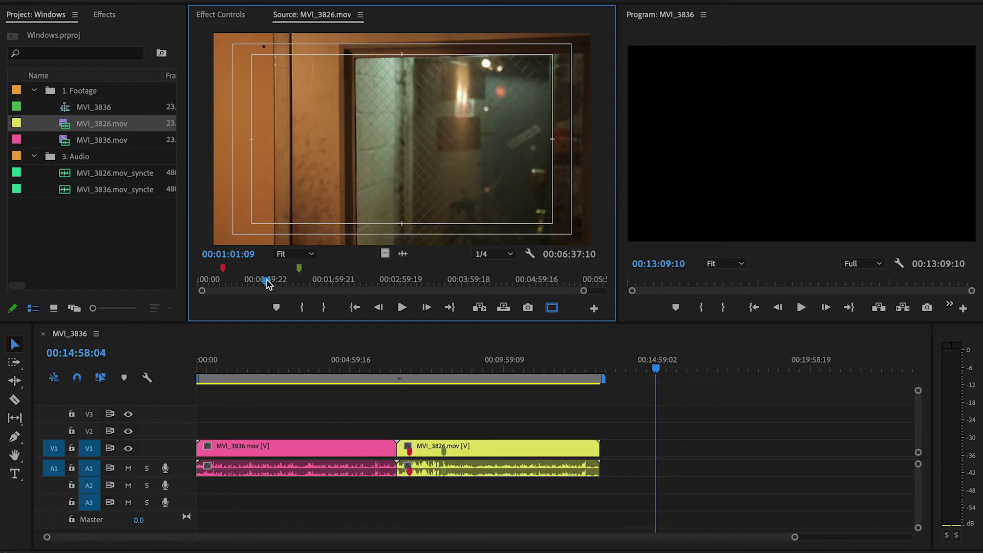
key("j")
key("j")
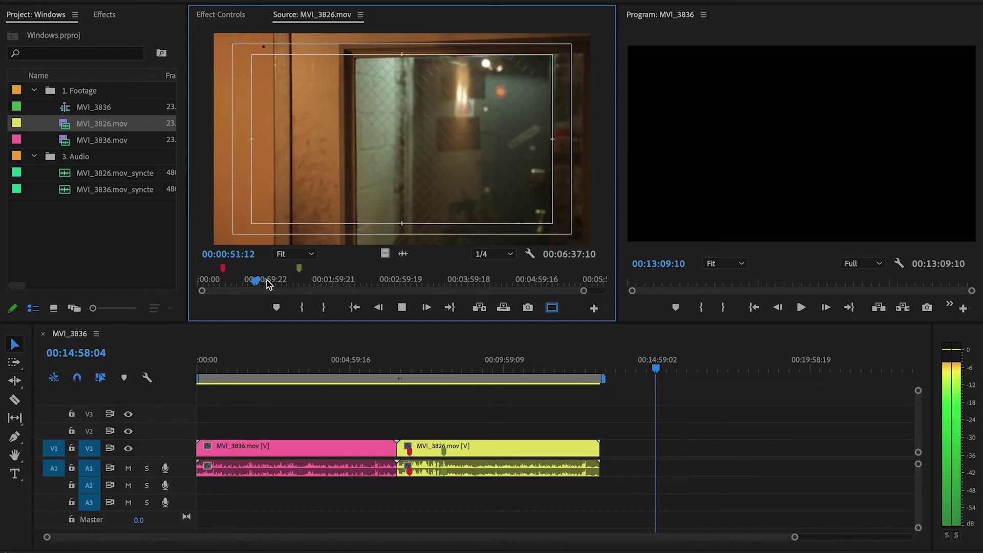
key("k")
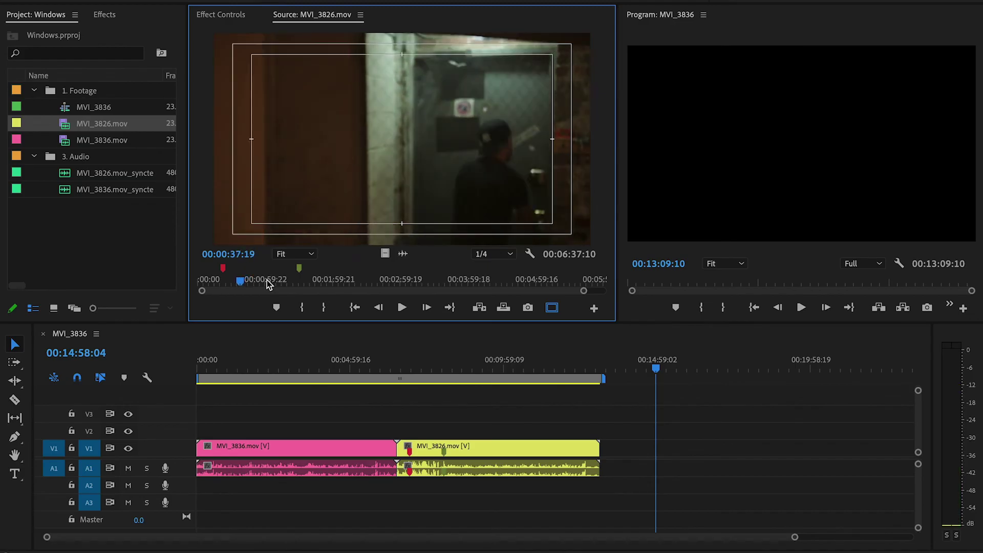
key("k")
key("l")
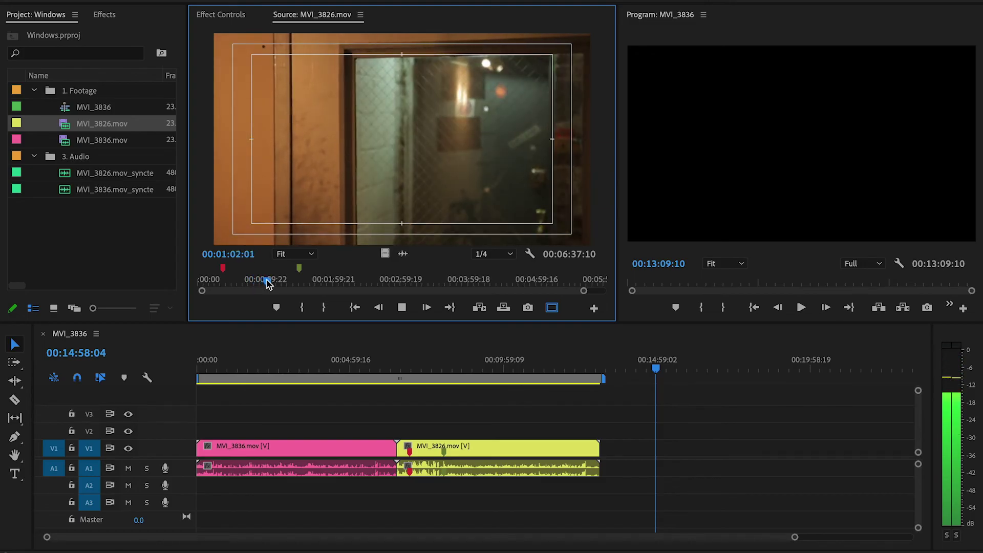
key("k")
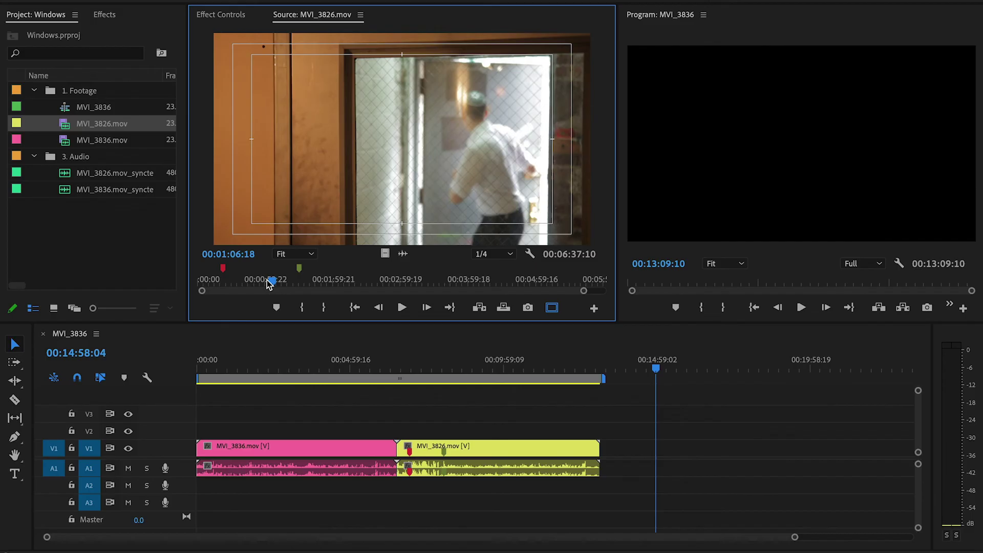
key("j")
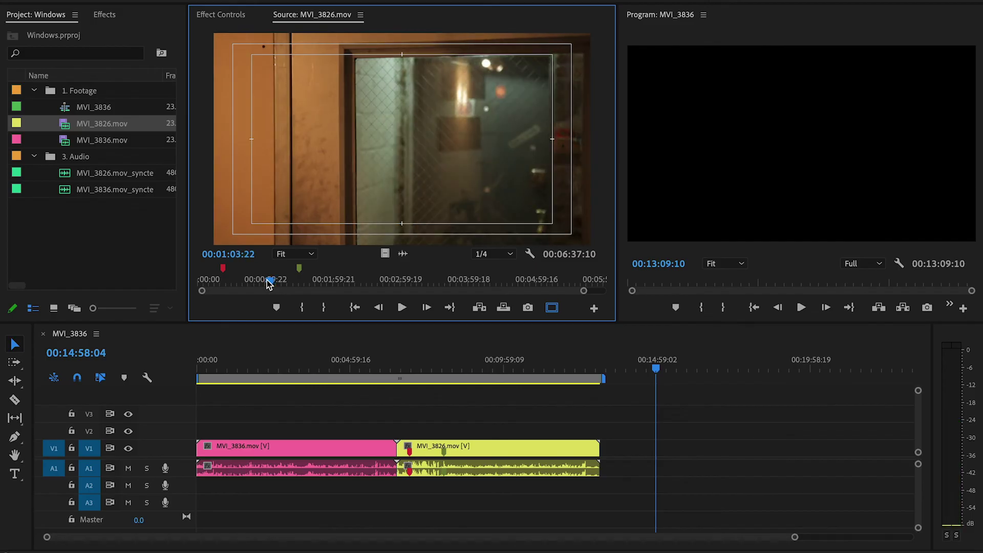
key("k")
Mark In at 00:01:03:05, play forward, and mark Out at 00:01:28:01
key("i")
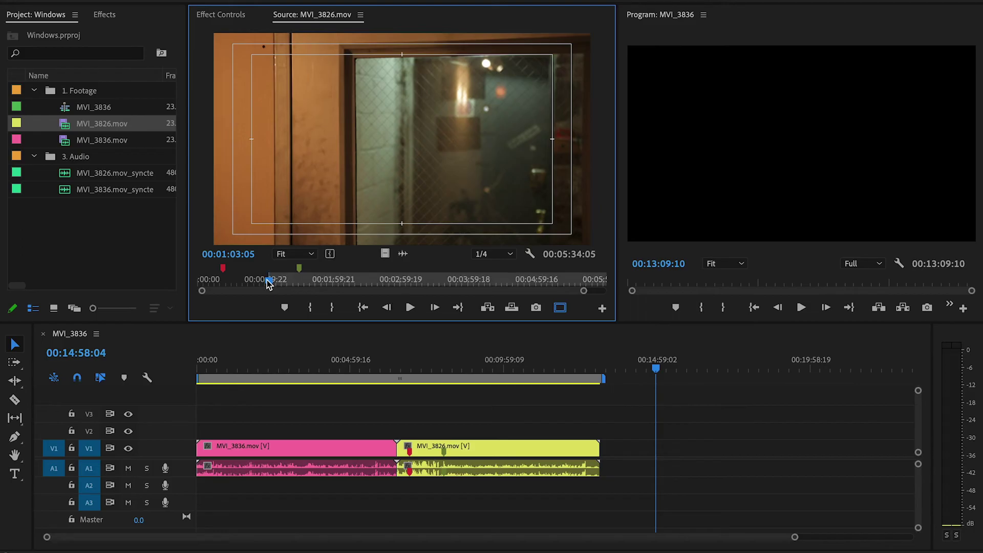
key("l")
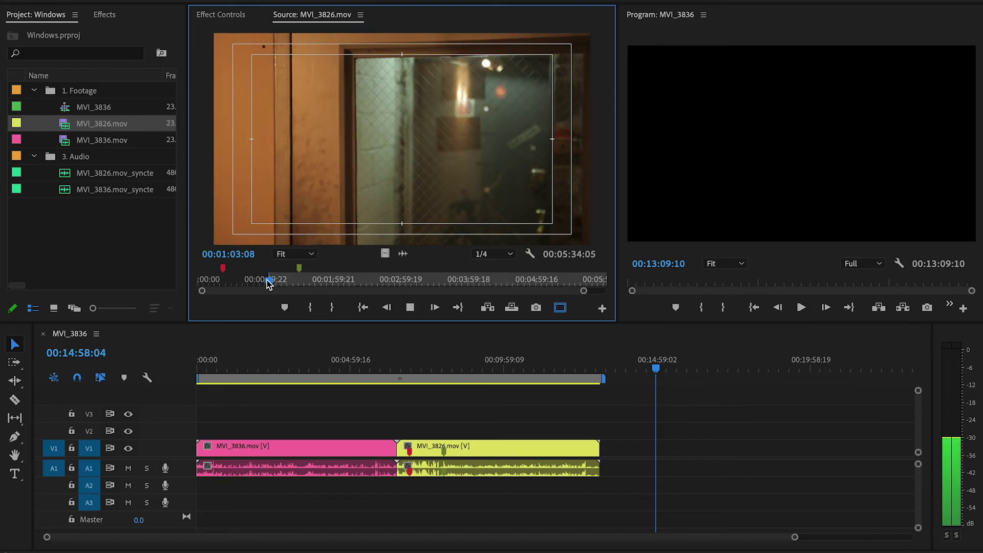
key("k")
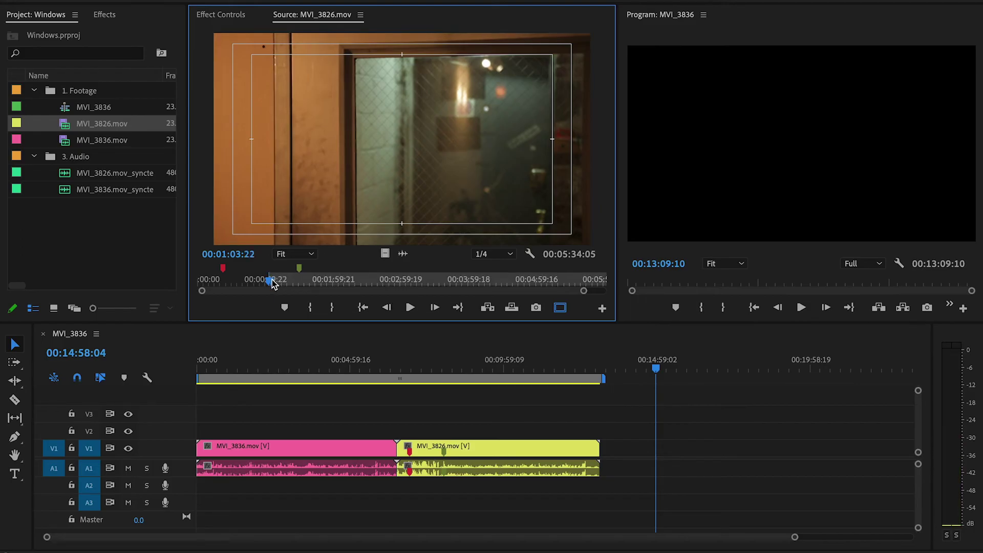
left_click_drag(583, 290, 610, 290)
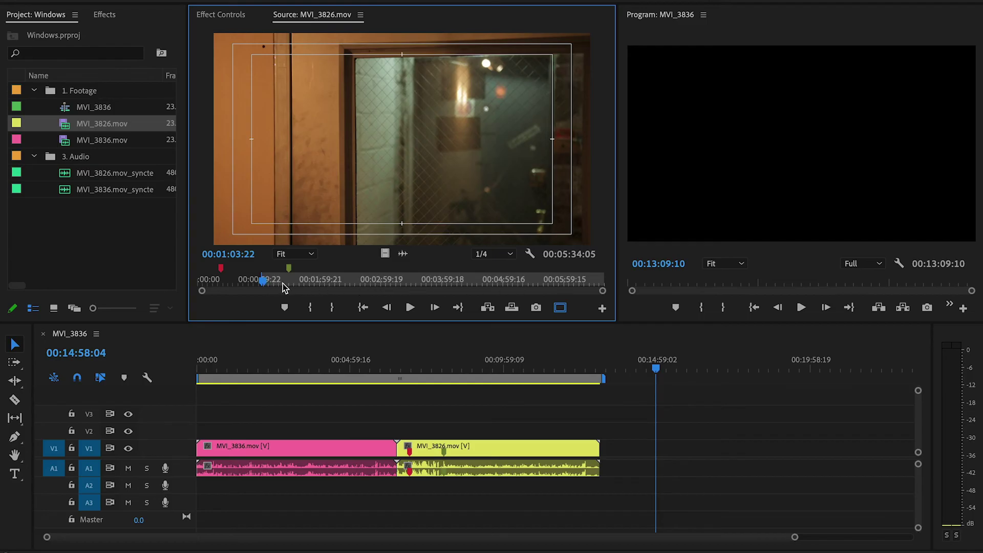
key("space")
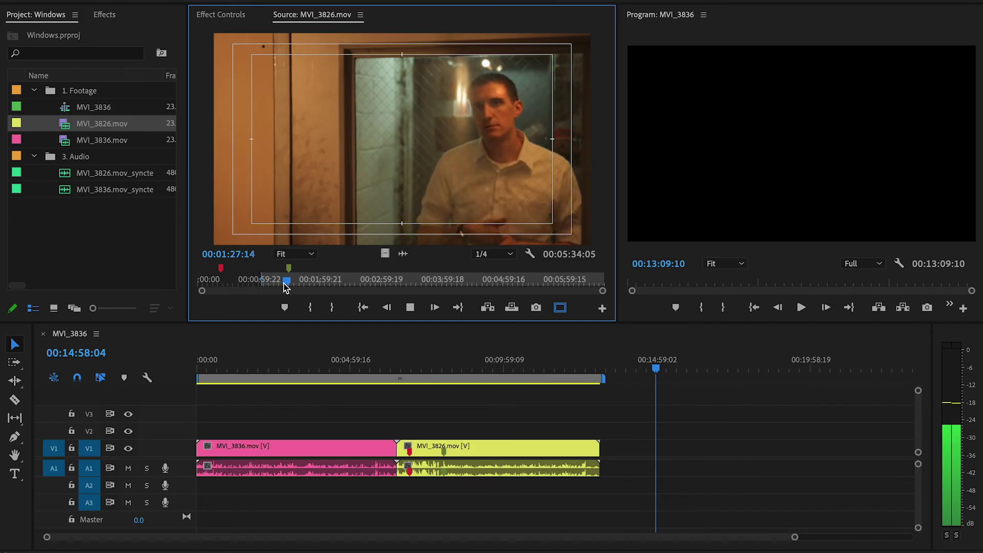
key("space")
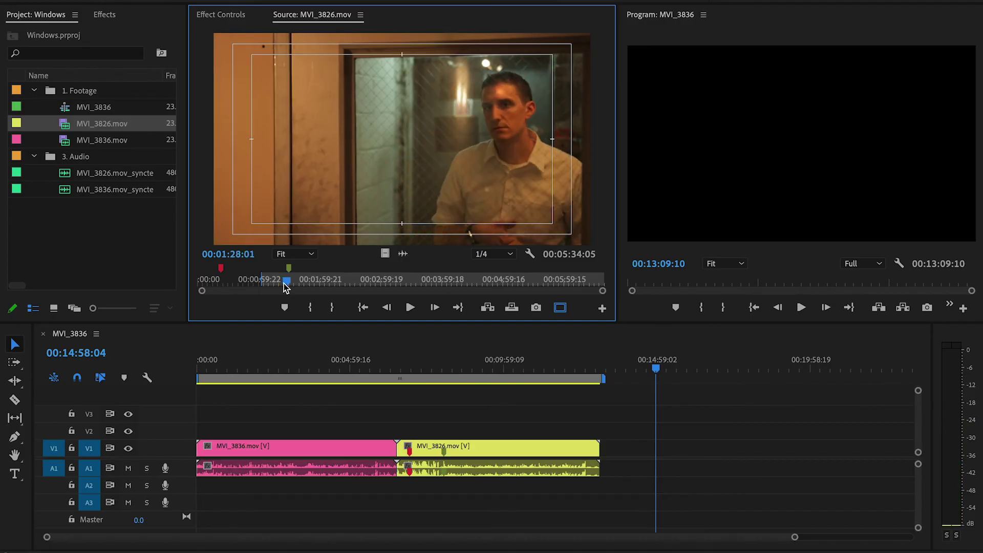
key("o")
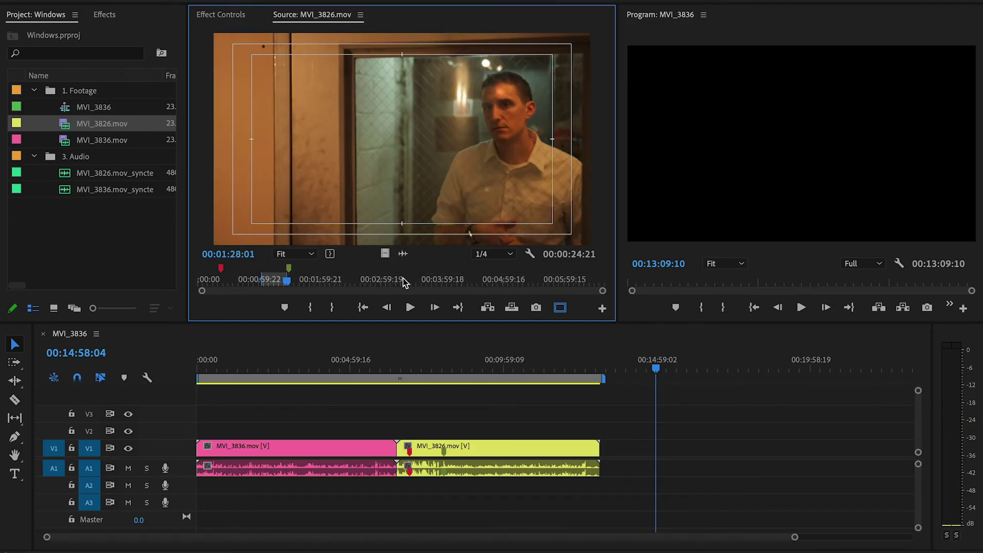
left_click(523, 361)
left_click(487, 307)
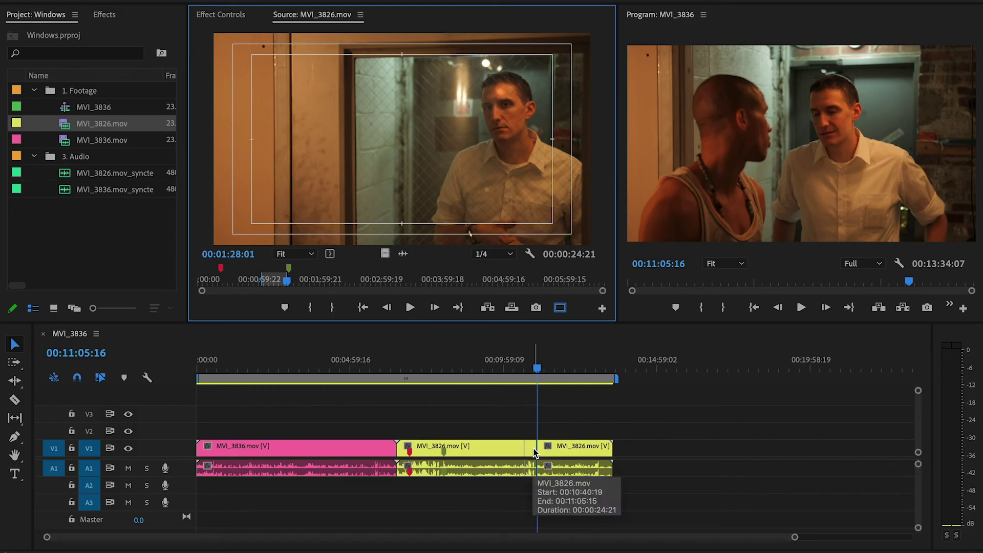
key("ctrl+z")
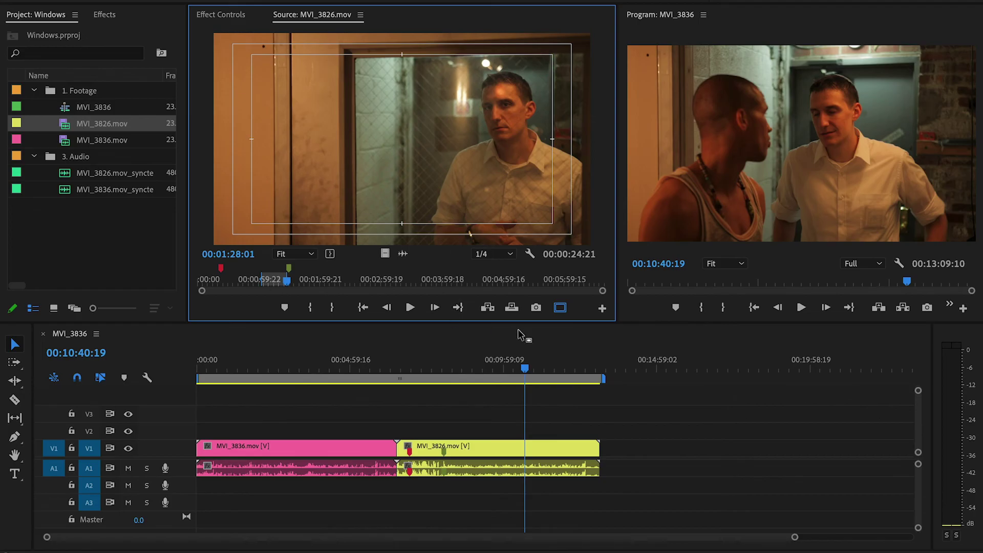
left_click(512, 308)
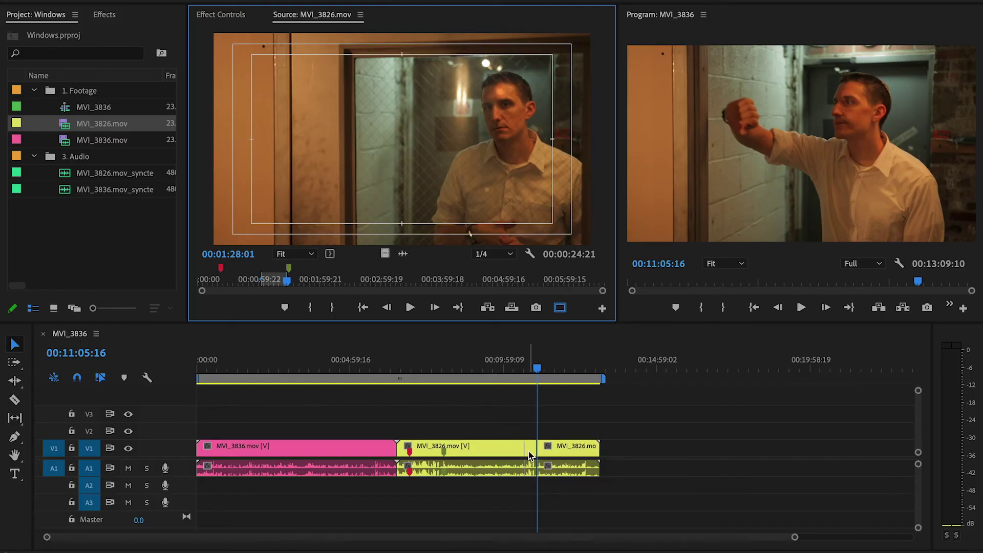
key("Up")
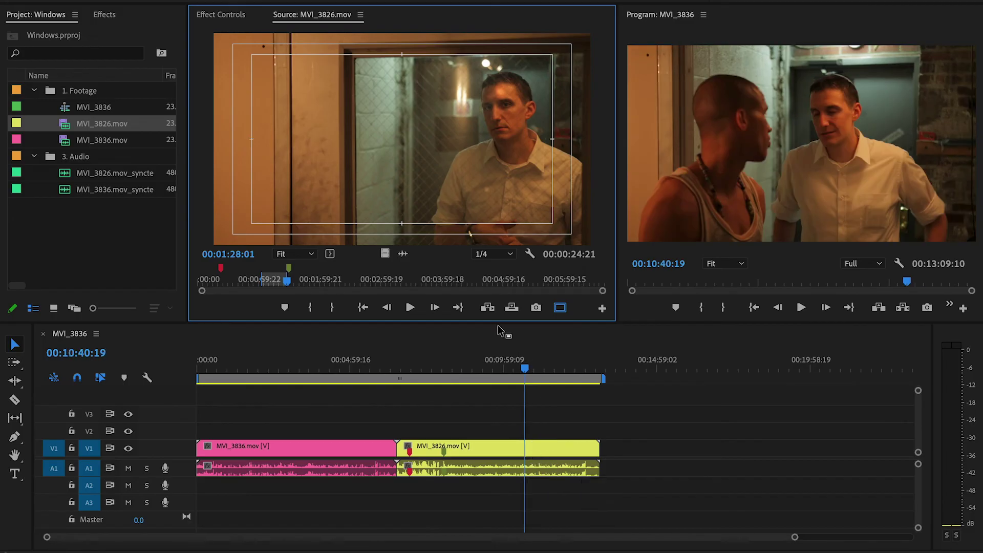
left_click(488, 307)
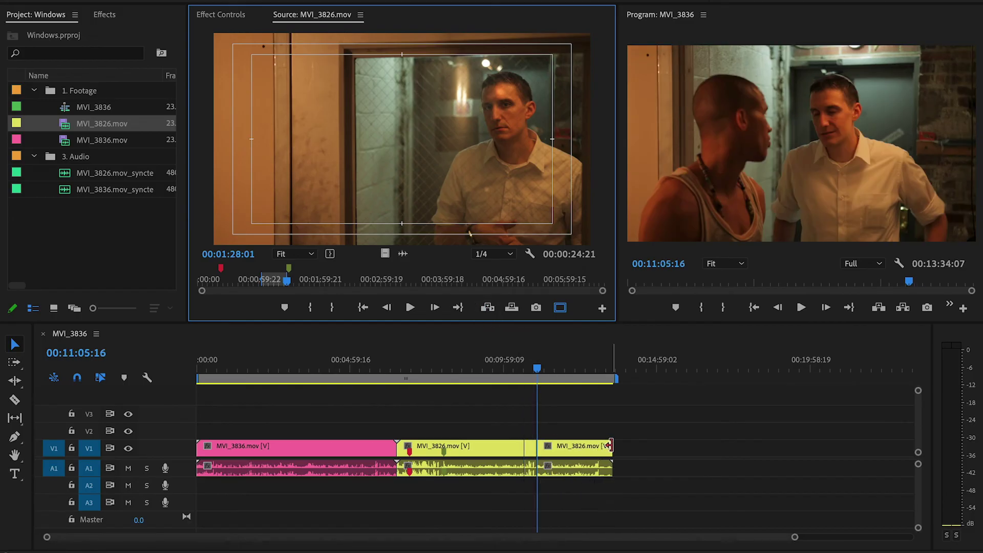
key("ctrl+z")
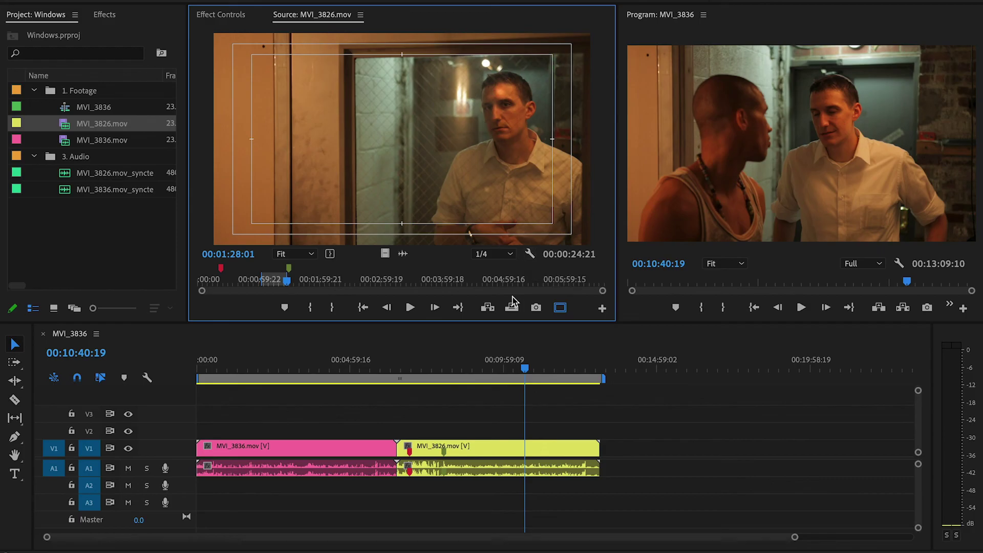
Export the 00:01:28:01 frame as a PNG imported into the project, then open the still
left_click(537, 307)
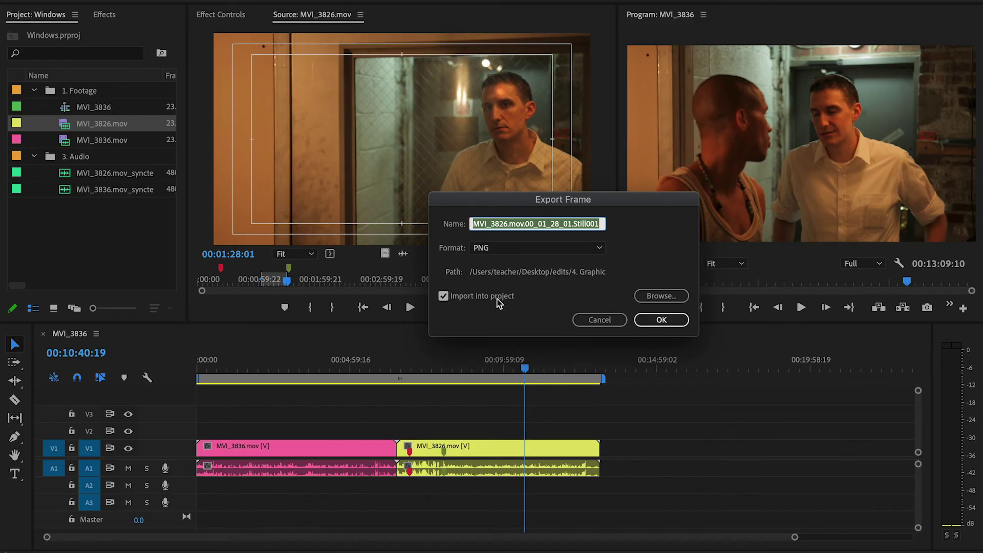
left_click(656, 319)
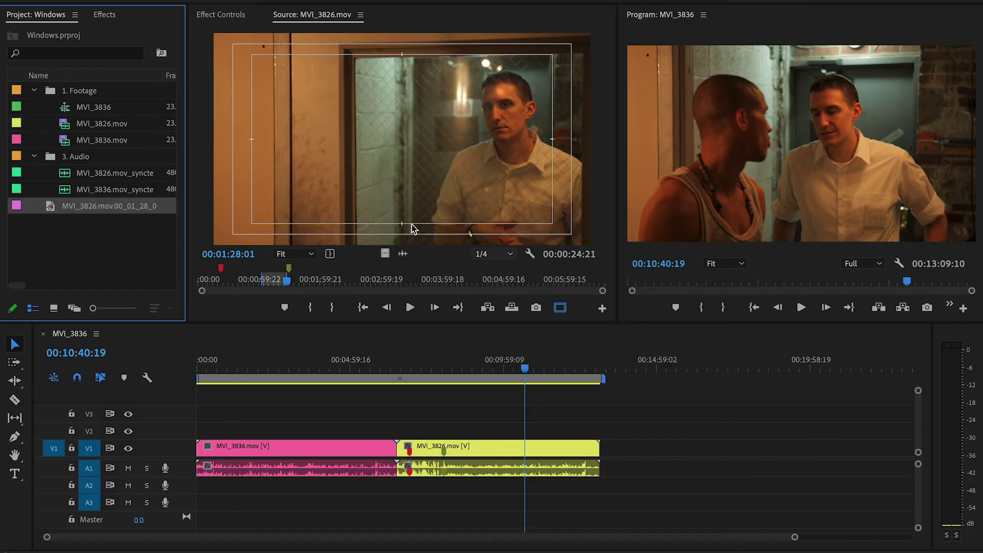
double_click(52, 209)
left_click(50, 206)
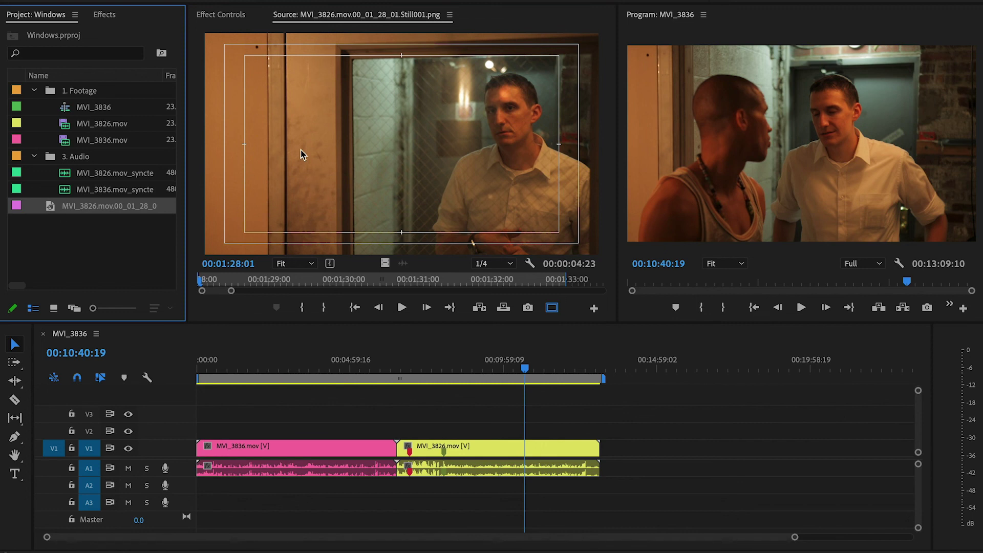
double_click(230, 290)
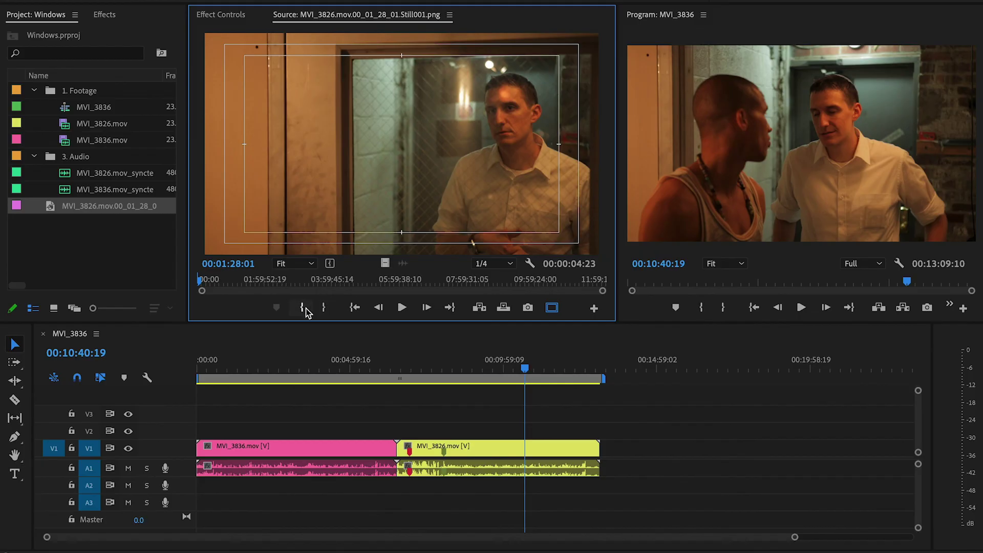
left_click(313, 283)
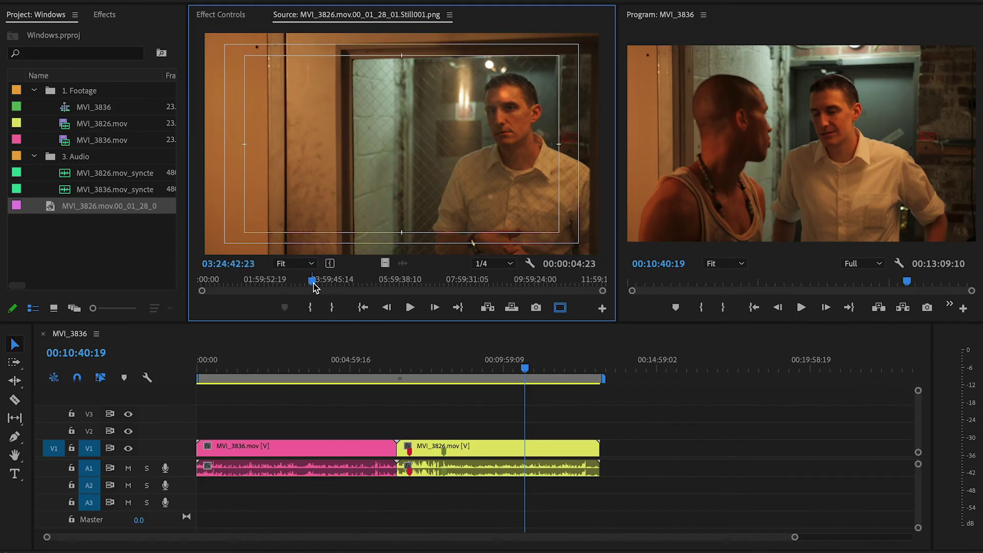
left_click(369, 284)
left_click_drag(354, 280, 403, 261)
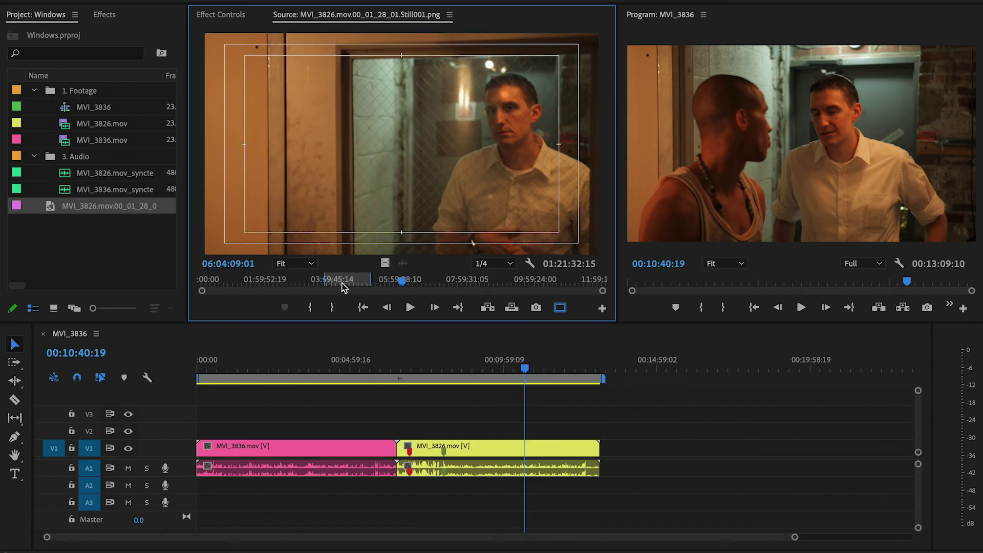
left_click(361, 314)
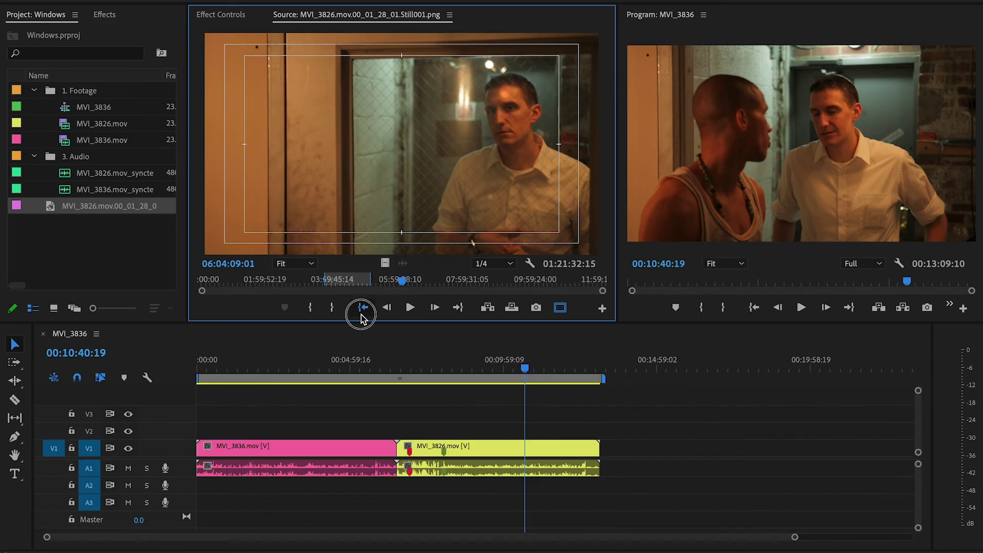
left_click(458, 309)
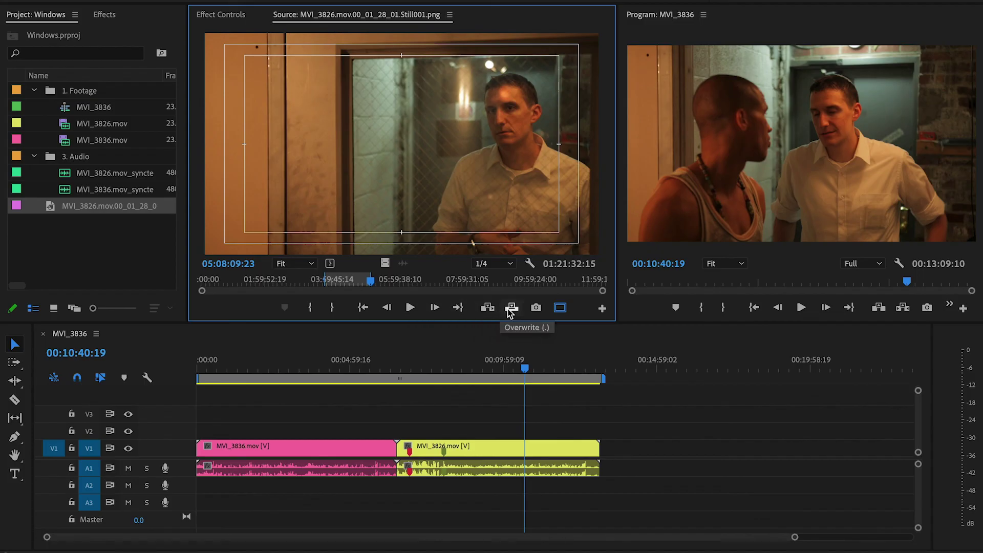
Clear the In and Out points on the imported PNG still
right_click(344, 285)
key("Escape")
left_click(343, 283)
right_click(344, 284)
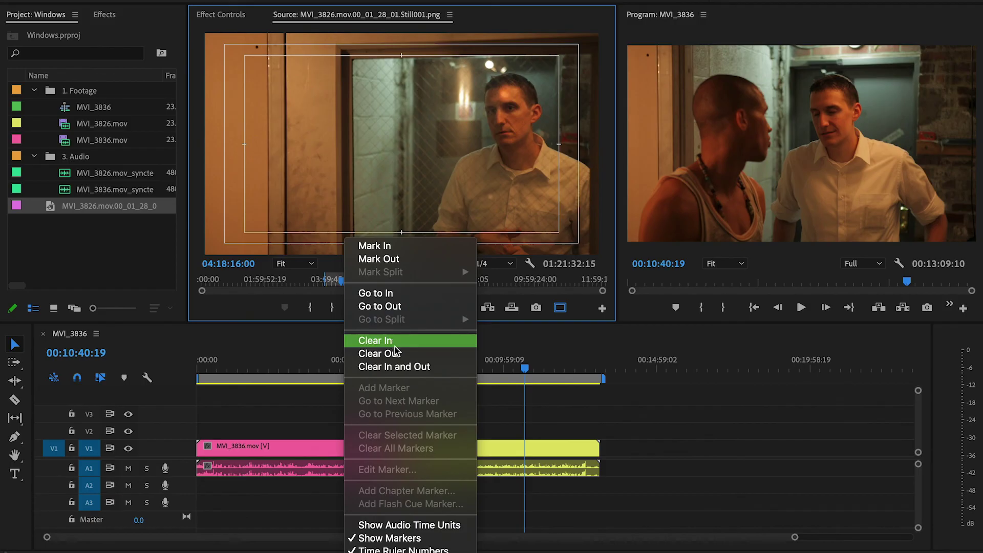
left_click(409, 368)
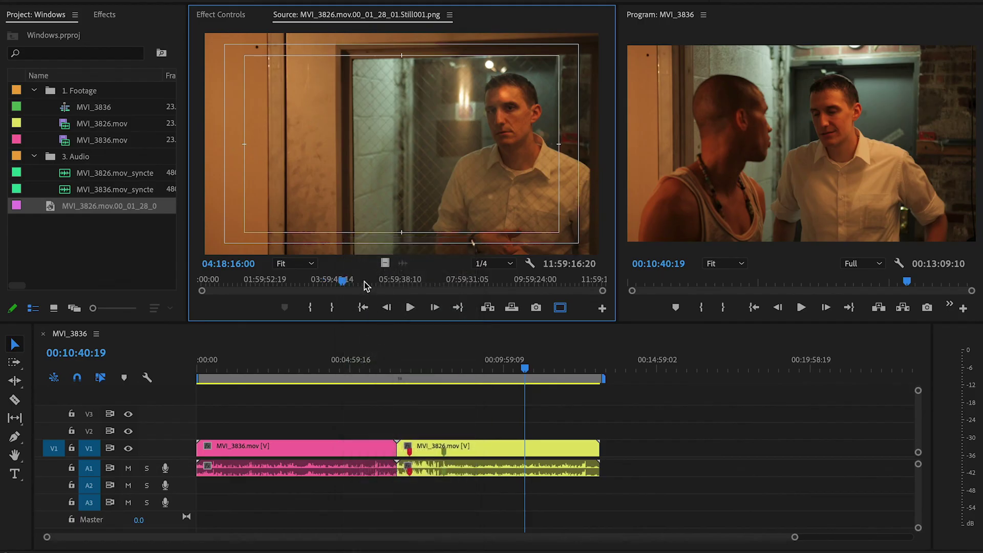
Switch the Source ruler to audio time units, then back to frame timecode
right_click(367, 285)
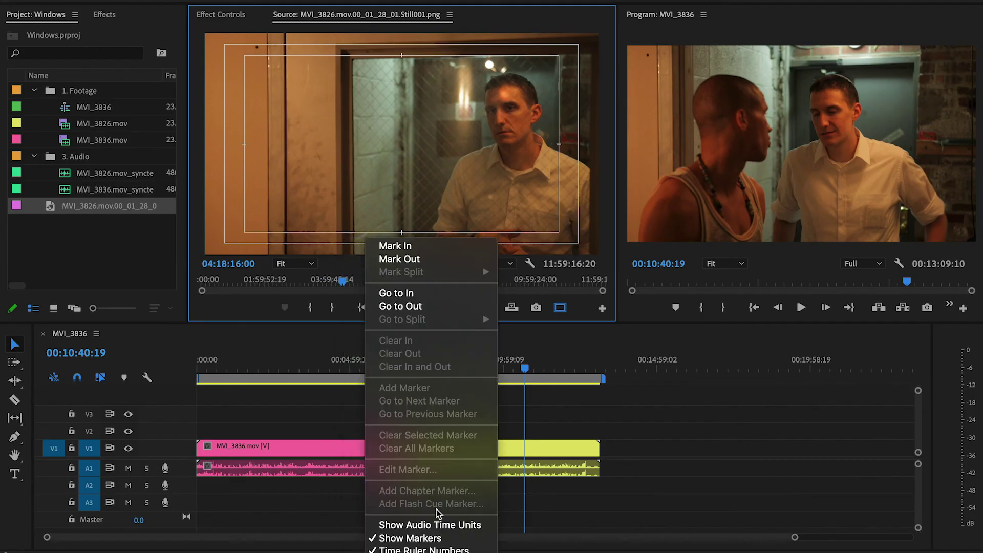
left_click(443, 525)
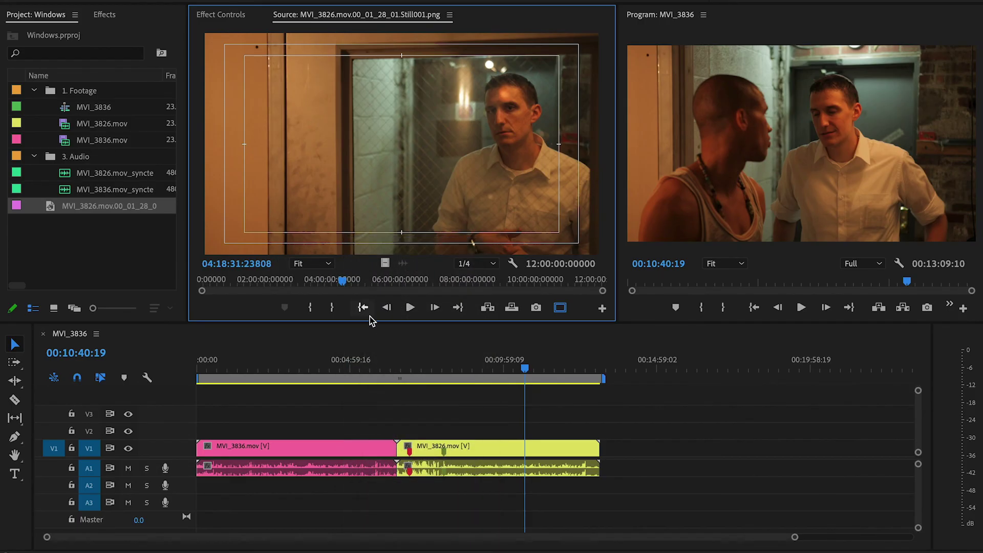
left_click_drag(342, 280, 334, 280)
right_click(334, 280)
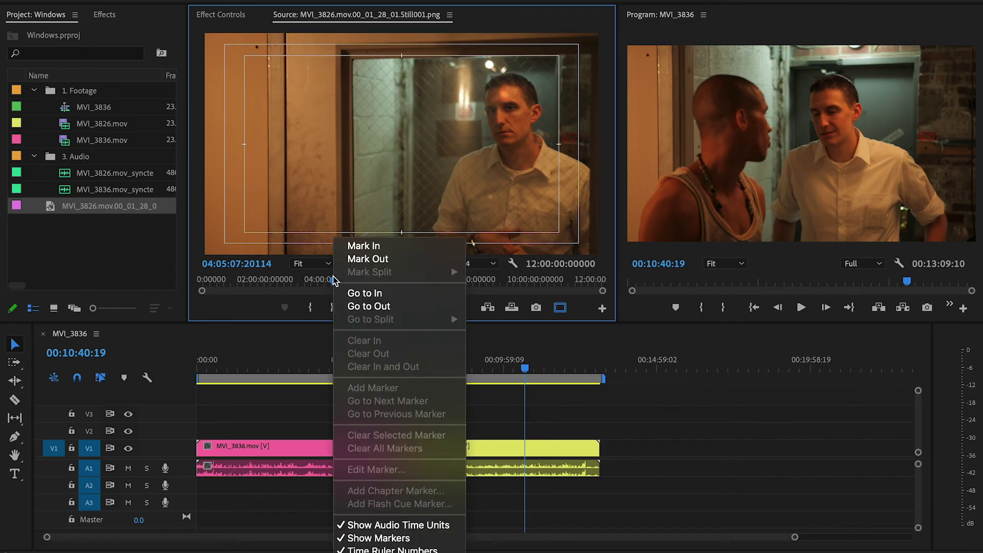
left_click(399, 525)
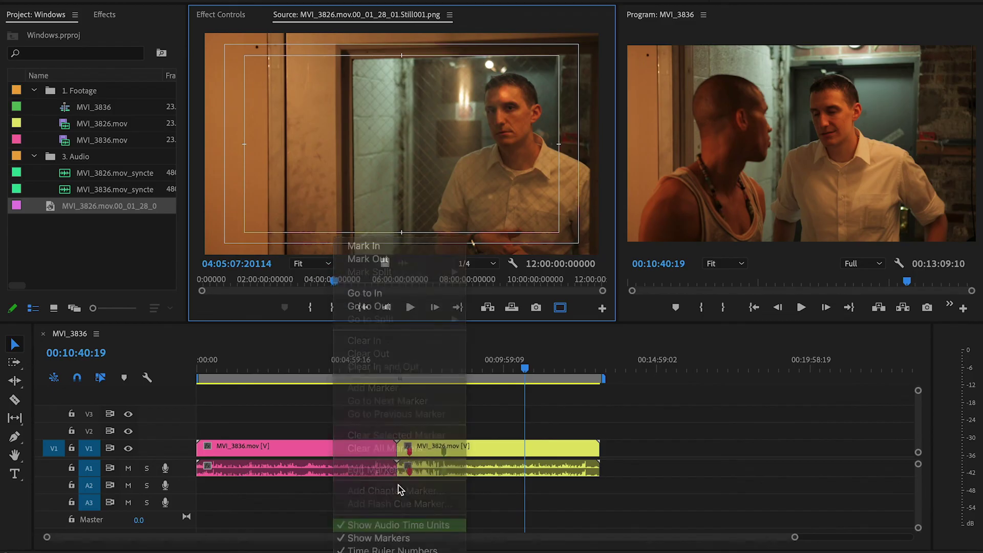